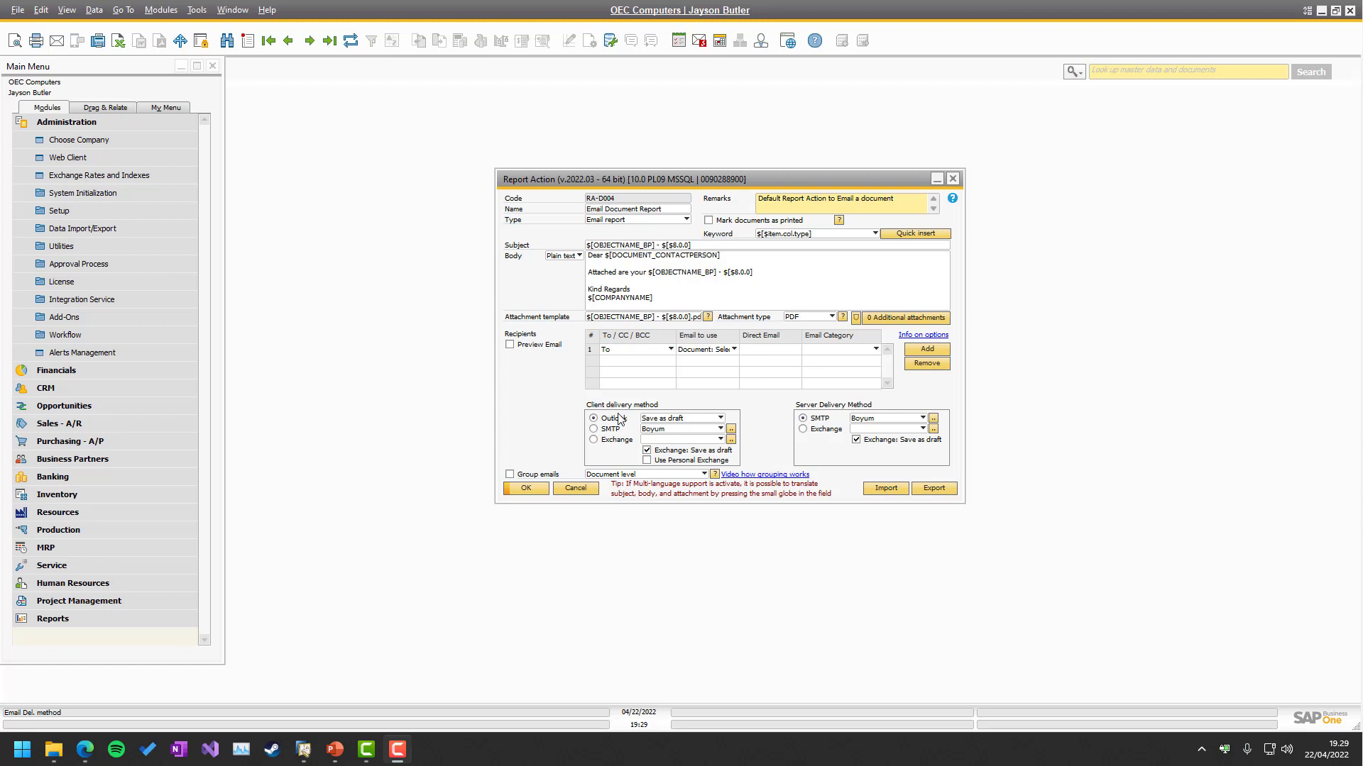
Switch the Email Document Report action's client delivery to SMTP, save, and check the SMTP config fields.
{"action": "left_click", "coordinate": [593, 428]}
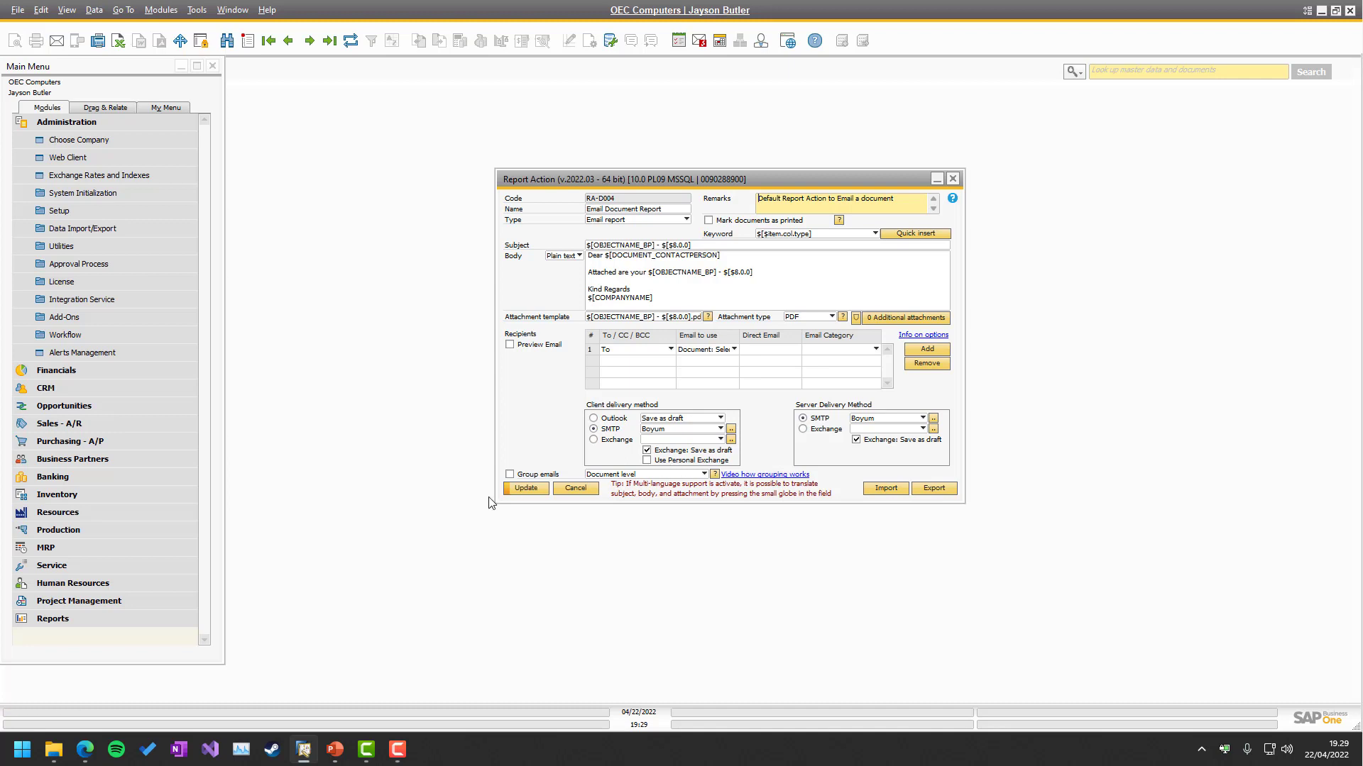
{"action": "left_click", "coordinate": [528, 489]}
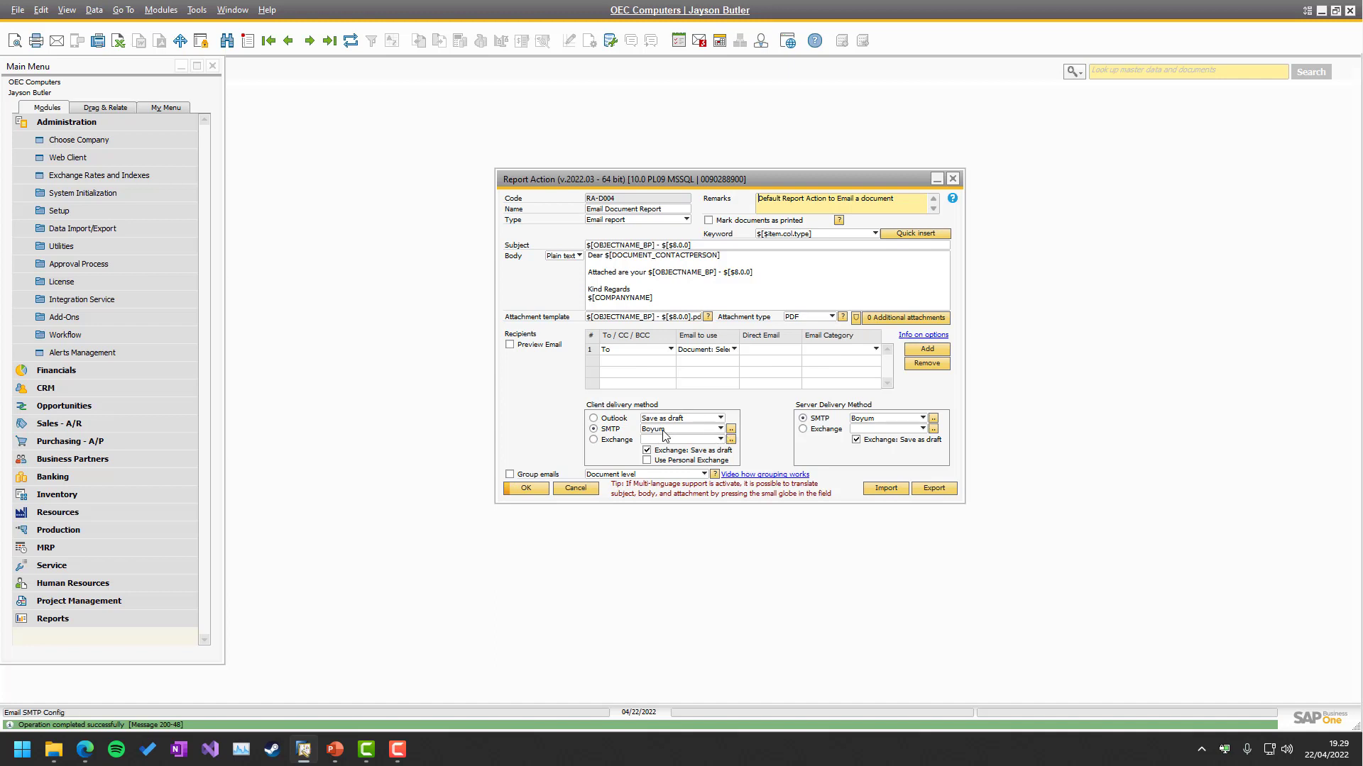
{"action": "left_click", "coordinate": [665, 435]}
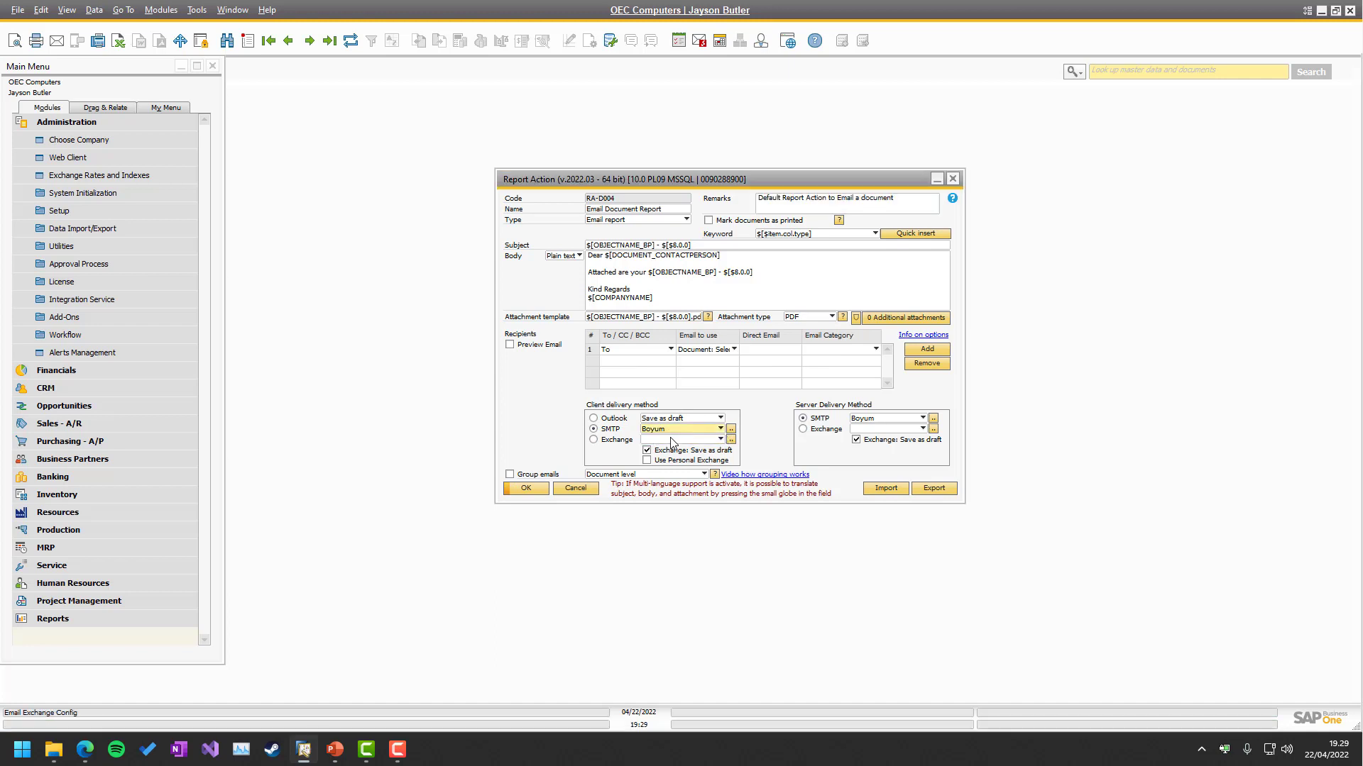
{"action": "left_click", "coordinate": [671, 440]}
Review the Boyum SMTP entry (bit-smtp01, port 0) and its unset credentials without changing them.
{"action": "left_click", "coordinate": [731, 429]}
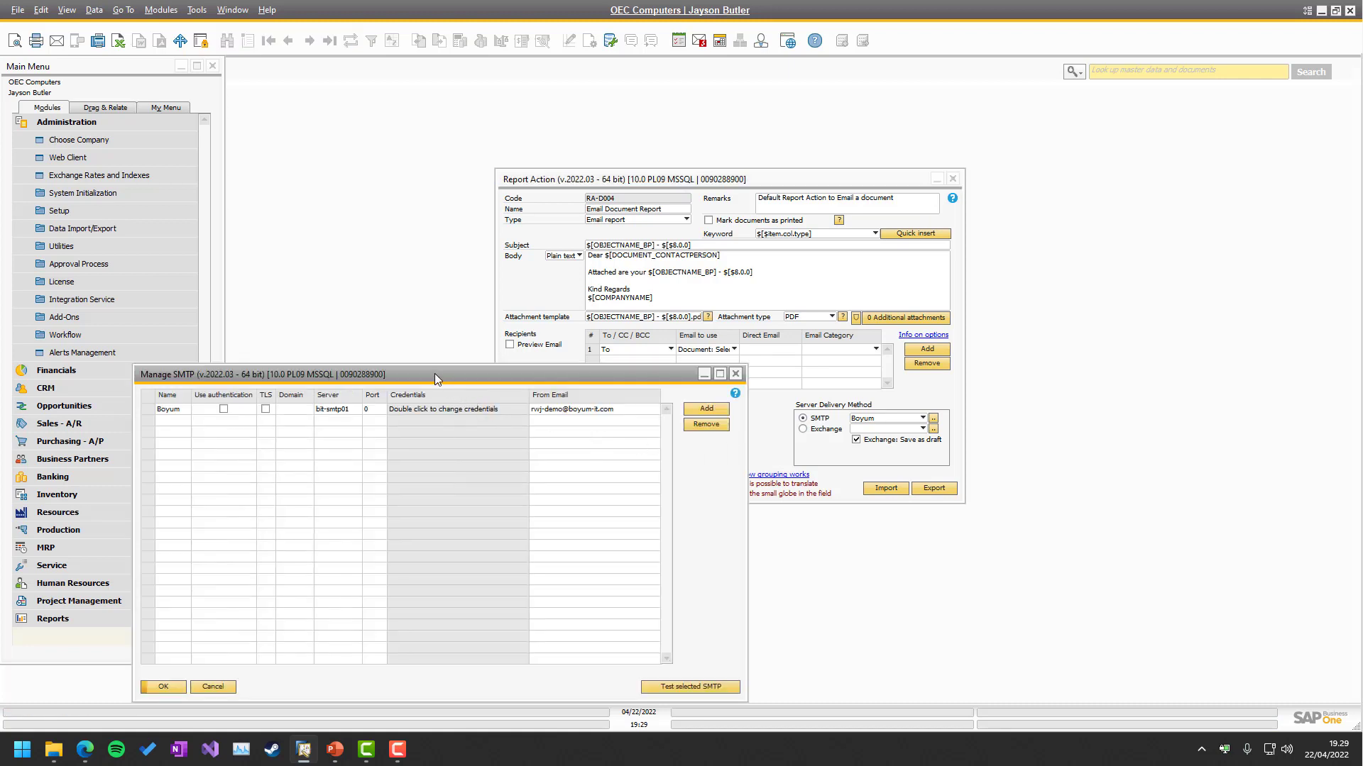
{"action": "left_click_drag", "start_coordinate": [434, 373], "coordinate": [917, 303]}
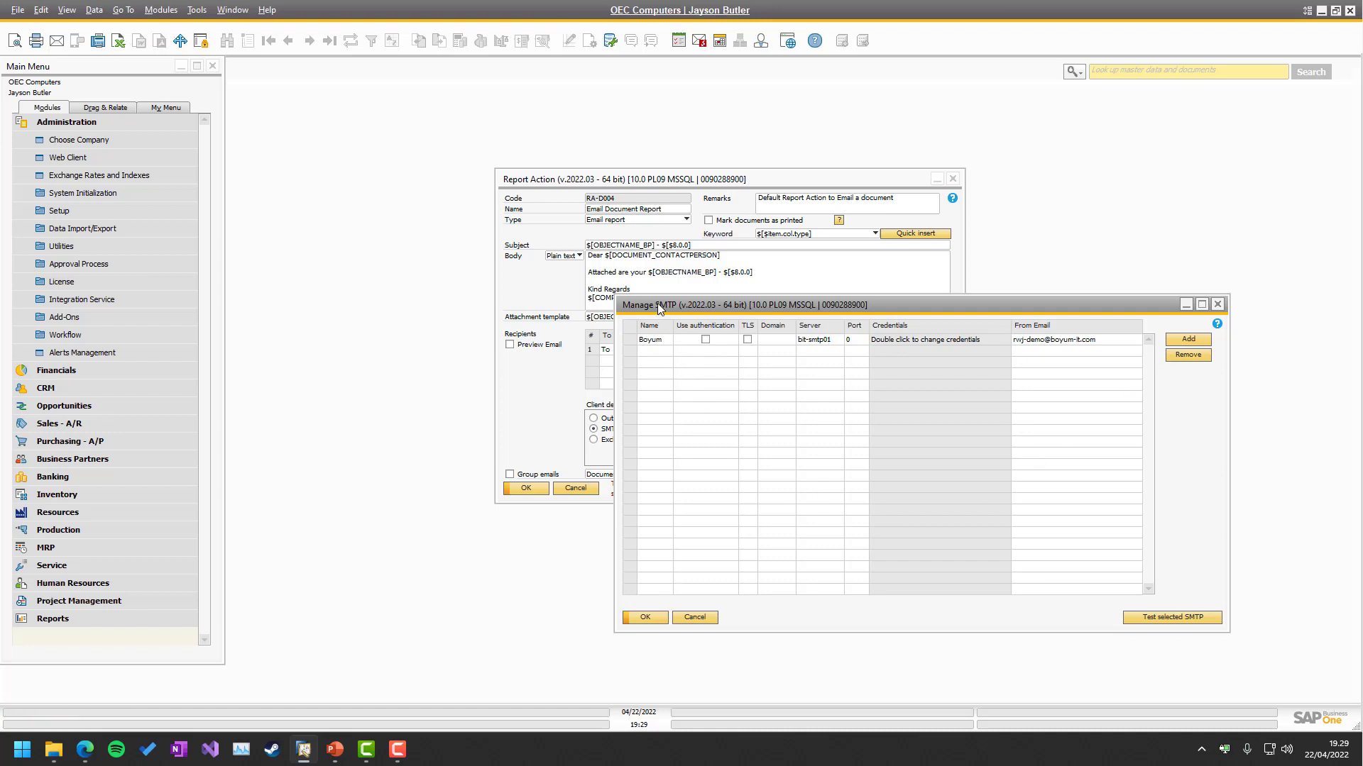
{"action": "left_click_drag", "start_coordinate": [657, 304], "coordinate": [824, 289]}
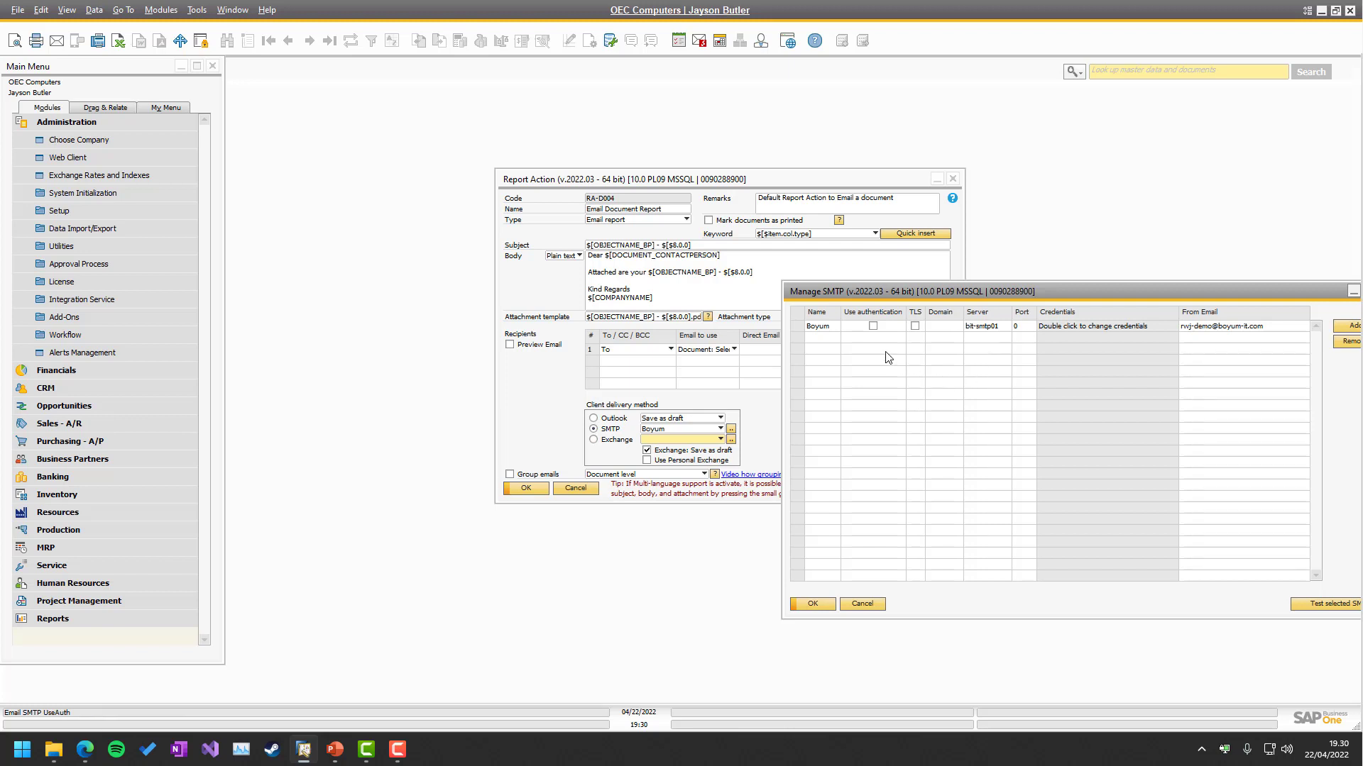
{"action": "double_click", "coordinate": [1066, 328]}
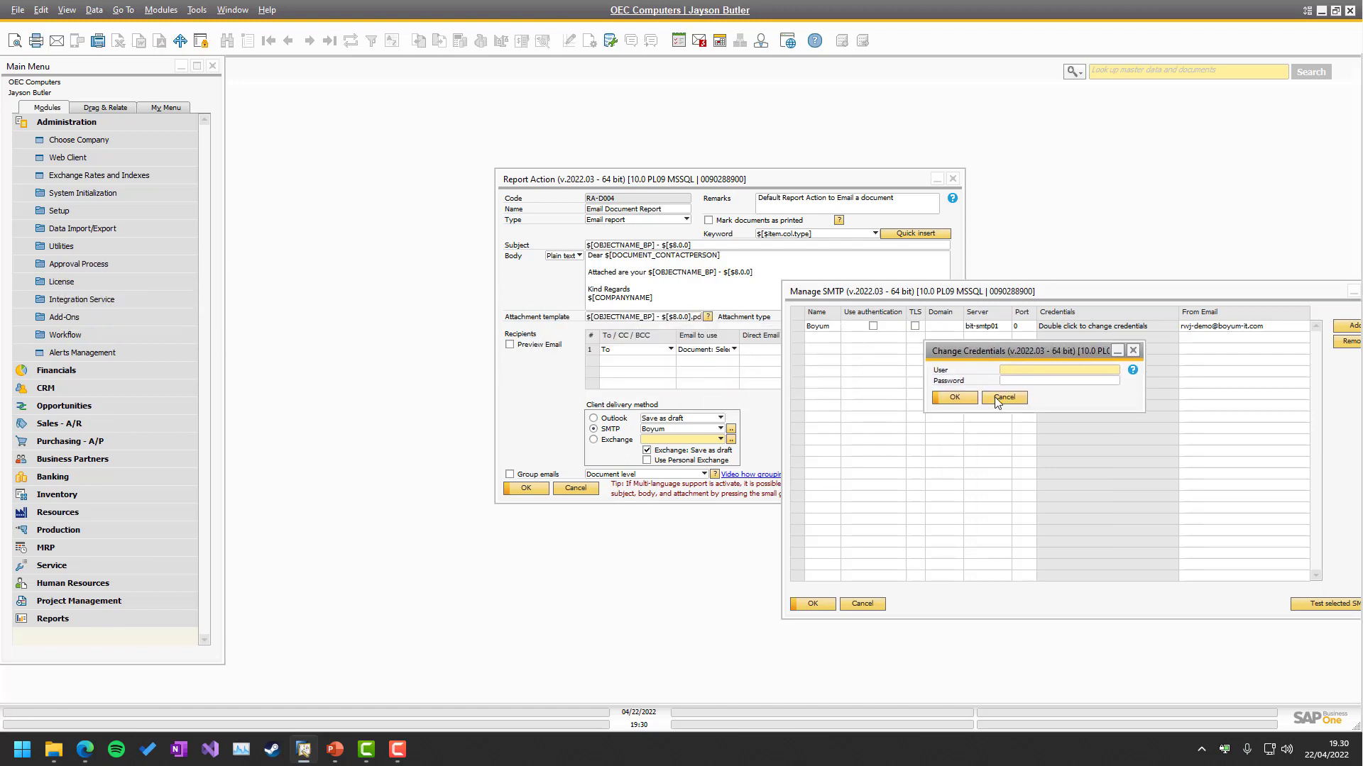
{"action": "left_click", "coordinate": [995, 398]}
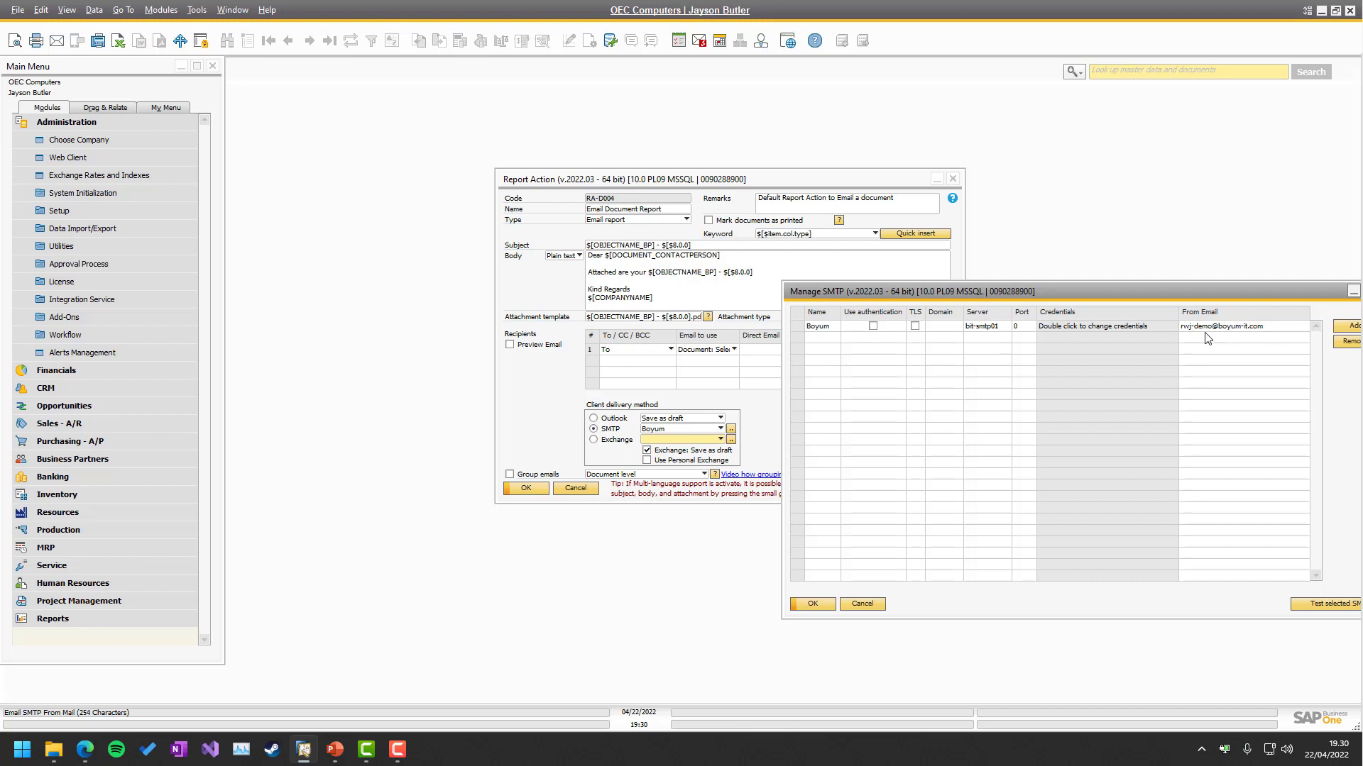
{"action": "left_click_drag", "start_coordinate": [1002, 287], "coordinate": [882, 232]}
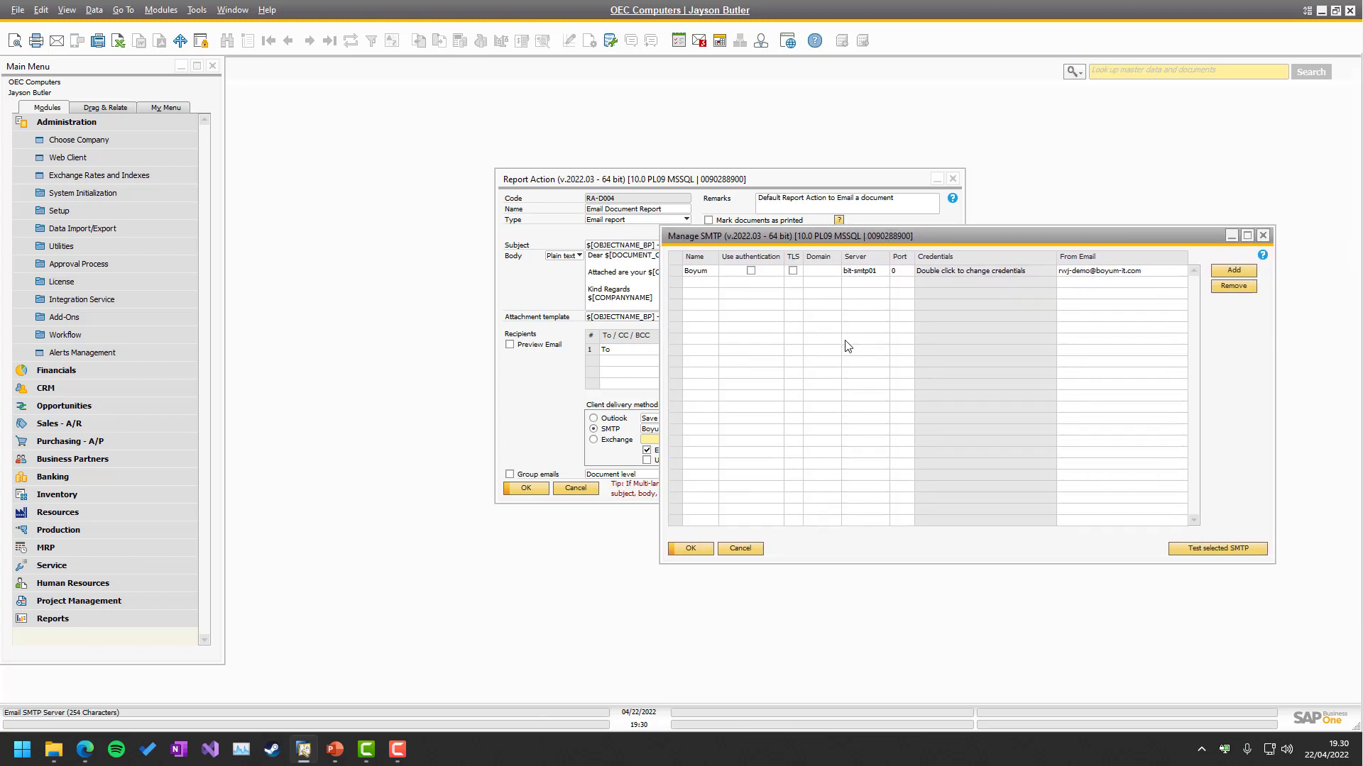
Send a test email from the Boyum SMTP server to the demo mailbox address.
{"action": "left_click", "coordinate": [676, 272]}
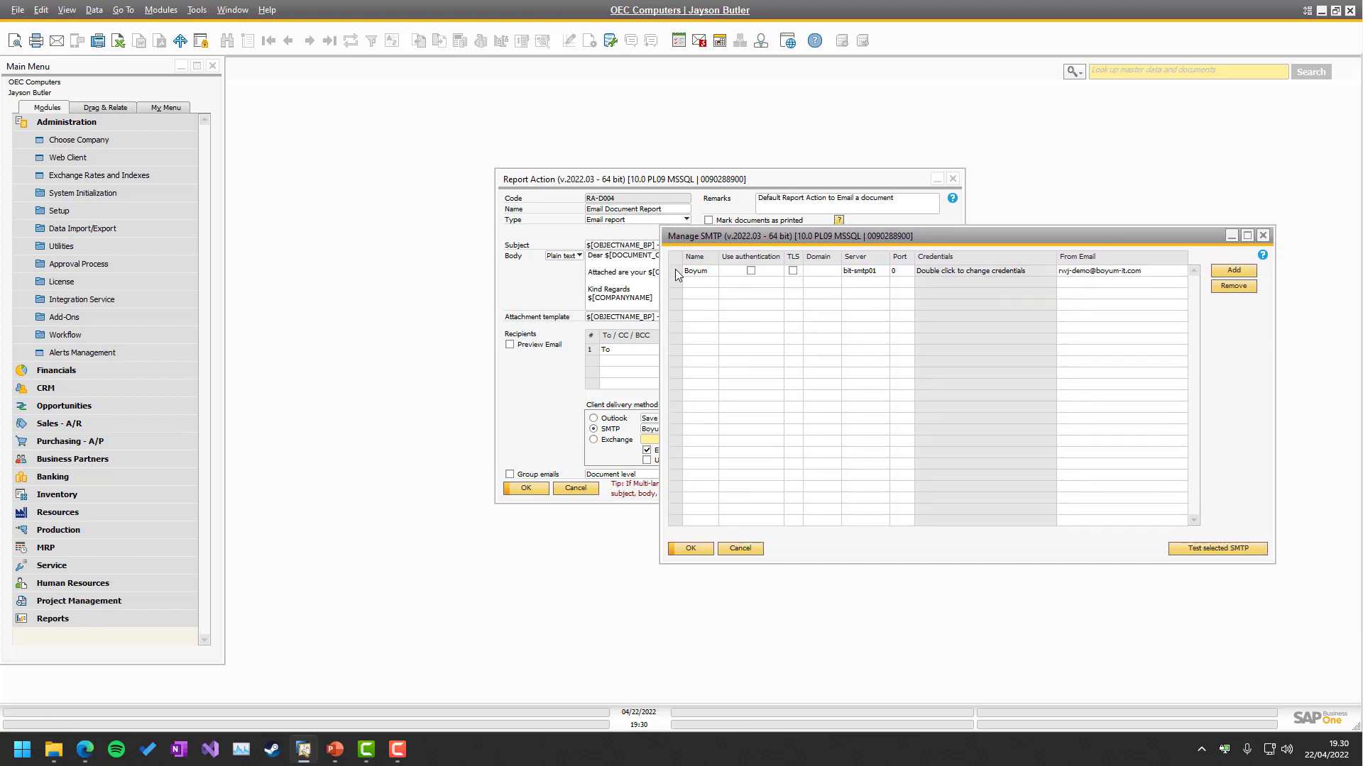
{"action": "left_click", "coordinate": [1195, 550]}
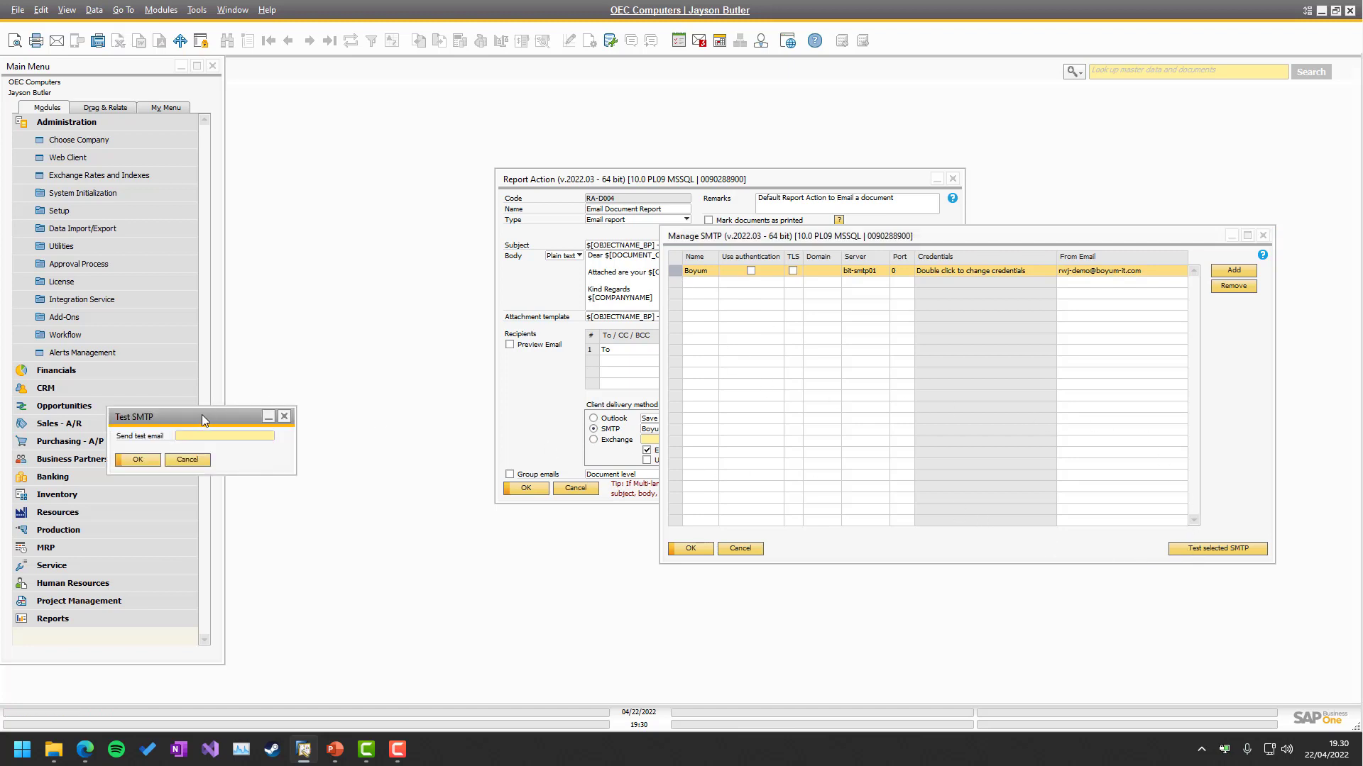
{"action": "left_click_drag", "start_coordinate": [202, 416], "coordinate": [921, 339]}
{"action": "type", "text": "r"}
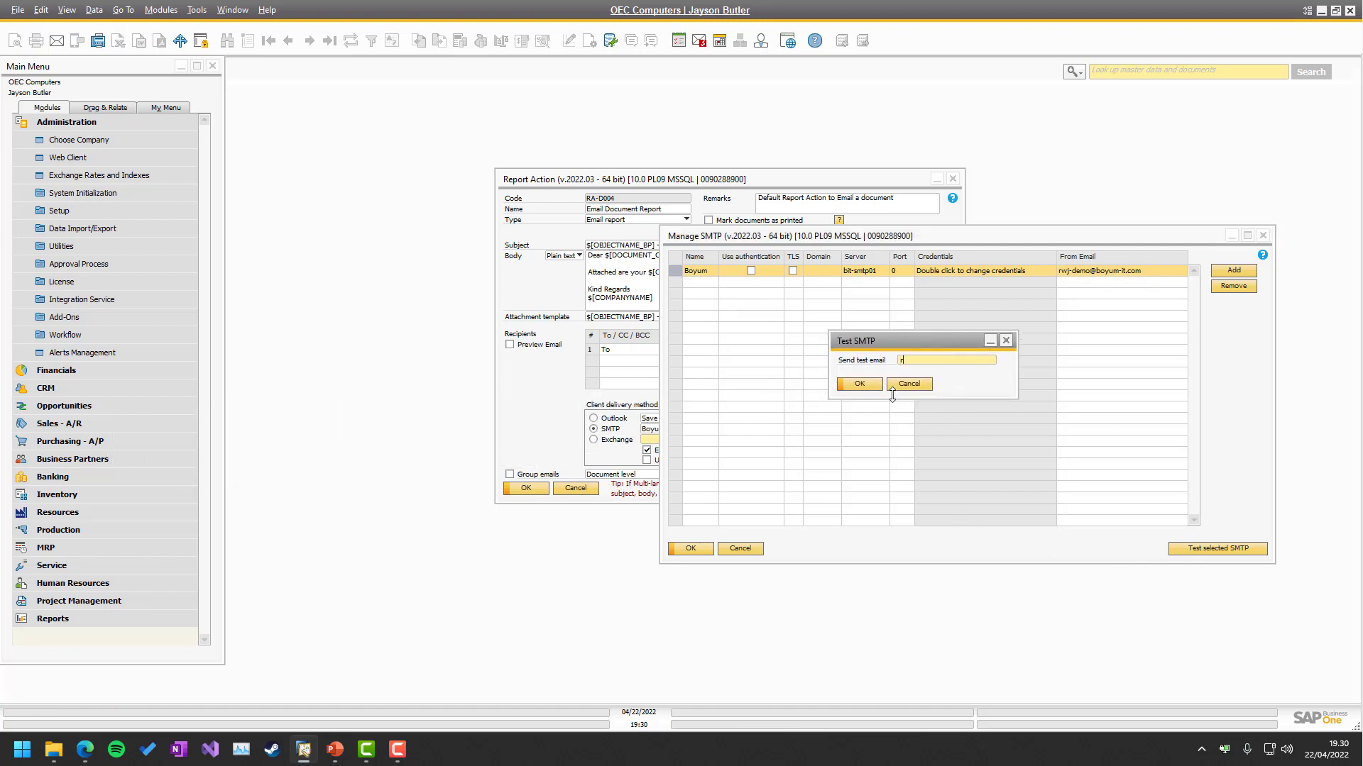
{"action": "left_click", "coordinate": [851, 386]}
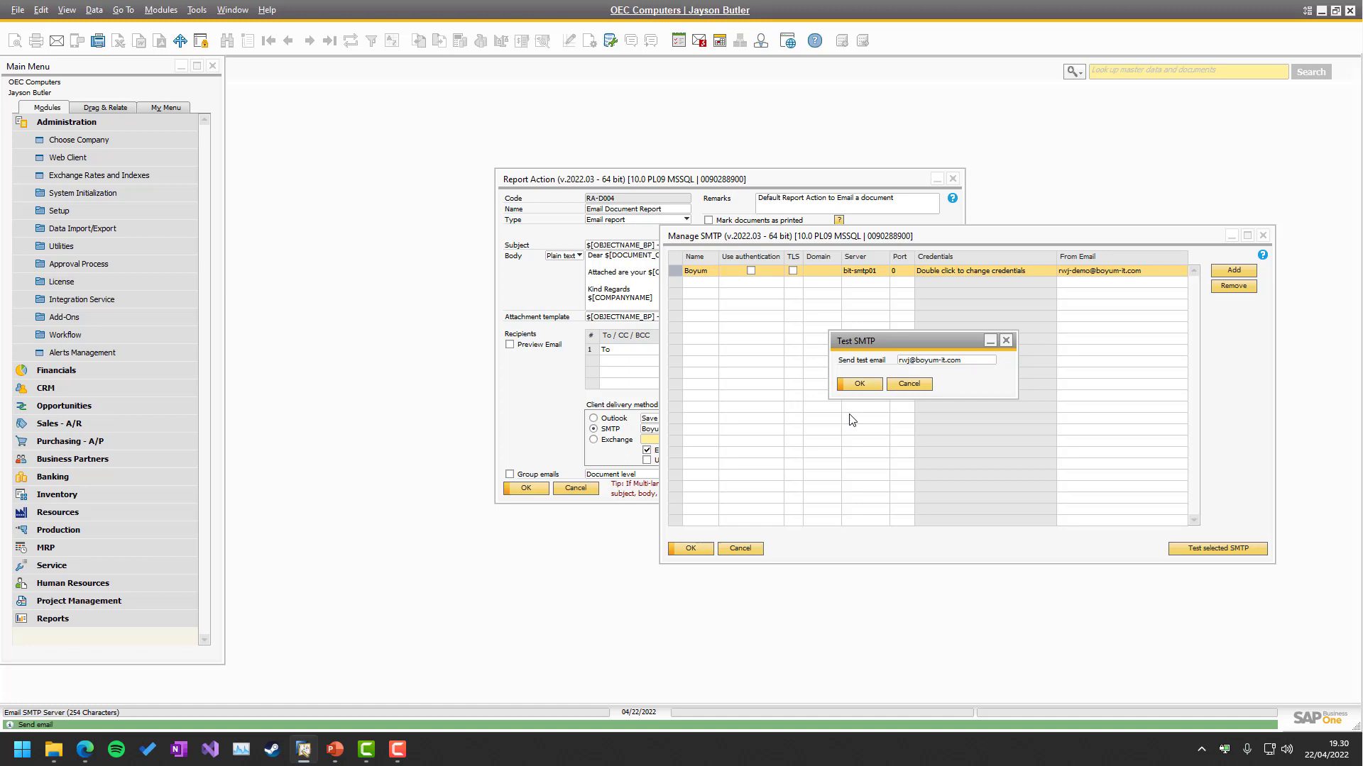
{"action": "left_click", "coordinate": [85, 749]}
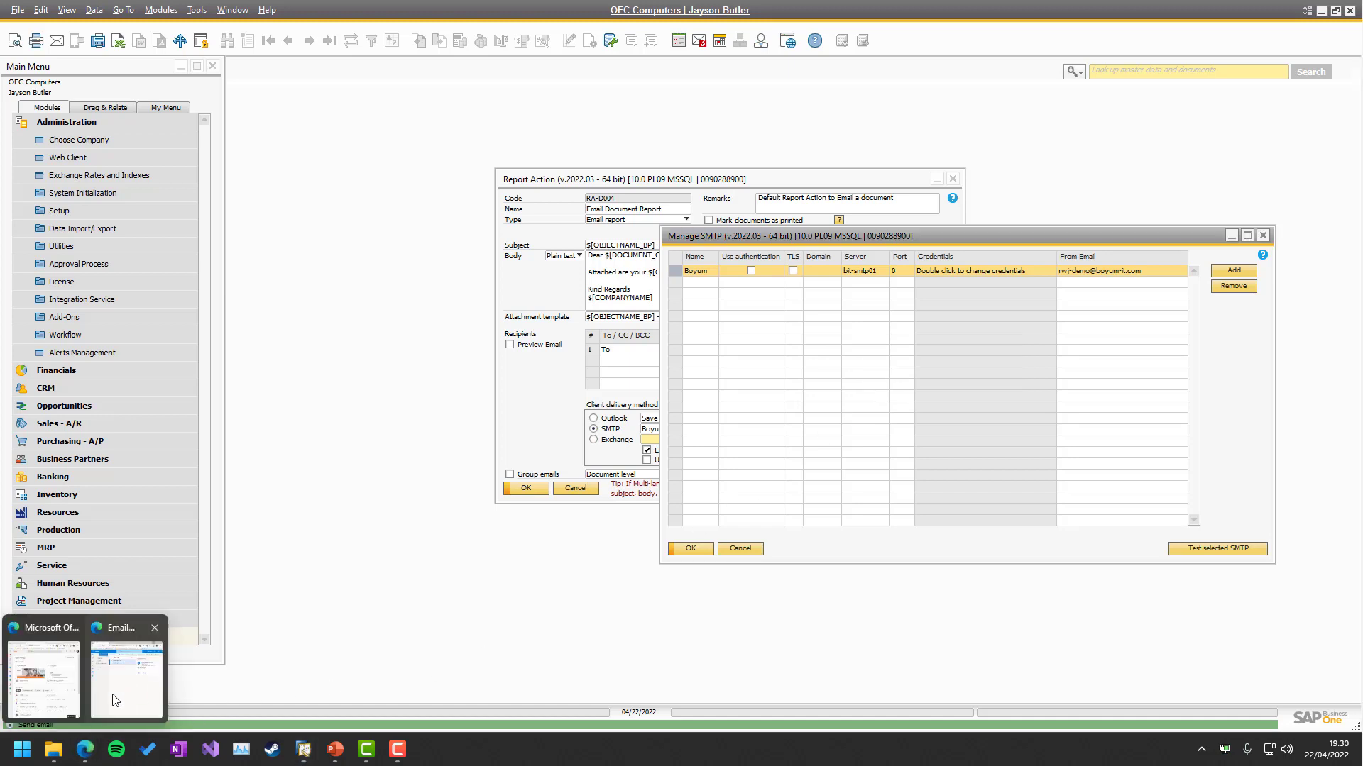
Open both Test SMTP emails in Outlook on the web to confirm they arrived.
{"action": "left_click", "coordinate": [124, 674]}
{"action": "left_click", "coordinate": [636, 265]}
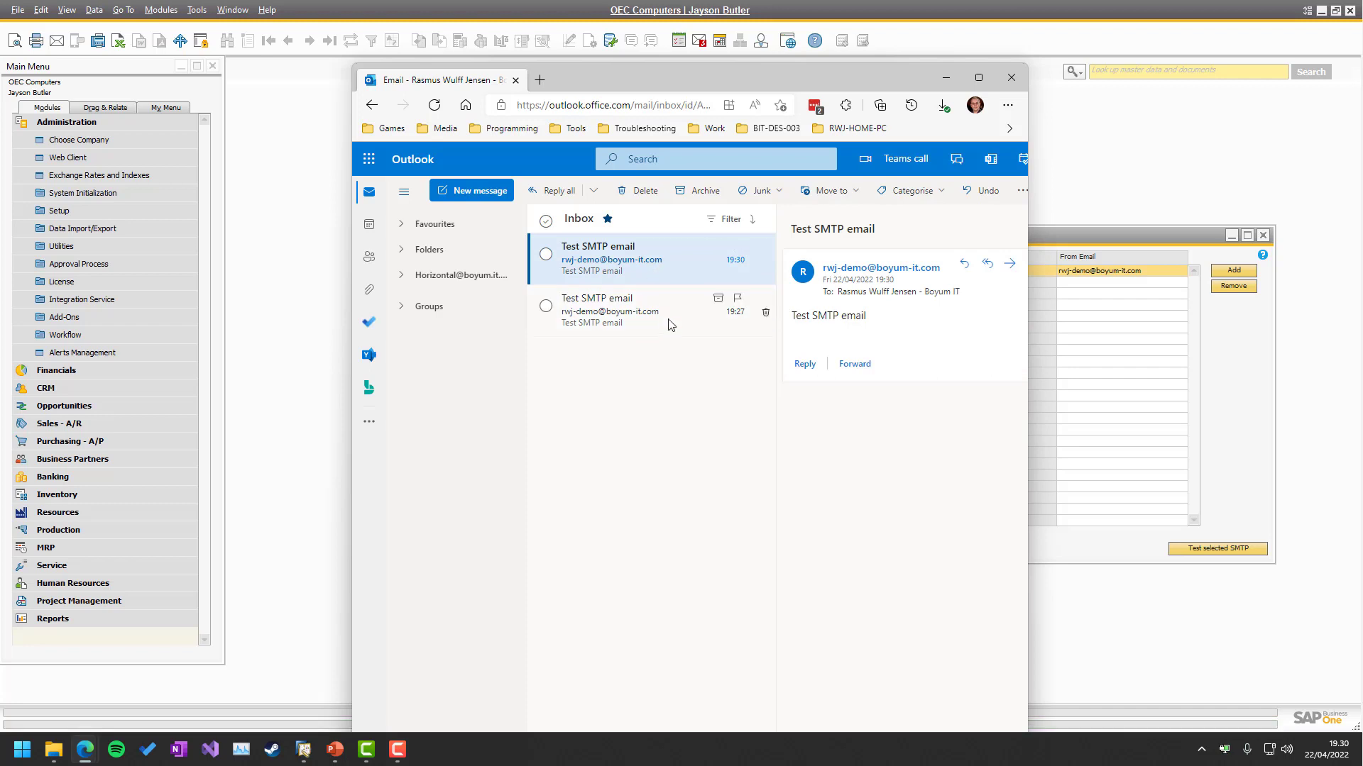
{"action": "left_click", "coordinate": [651, 316]}
{"action": "left_click", "coordinate": [659, 269]}
Delete both test emails to empty the inbox and minimize the browser.
{"action": "key", "text": "ctrl+a"}
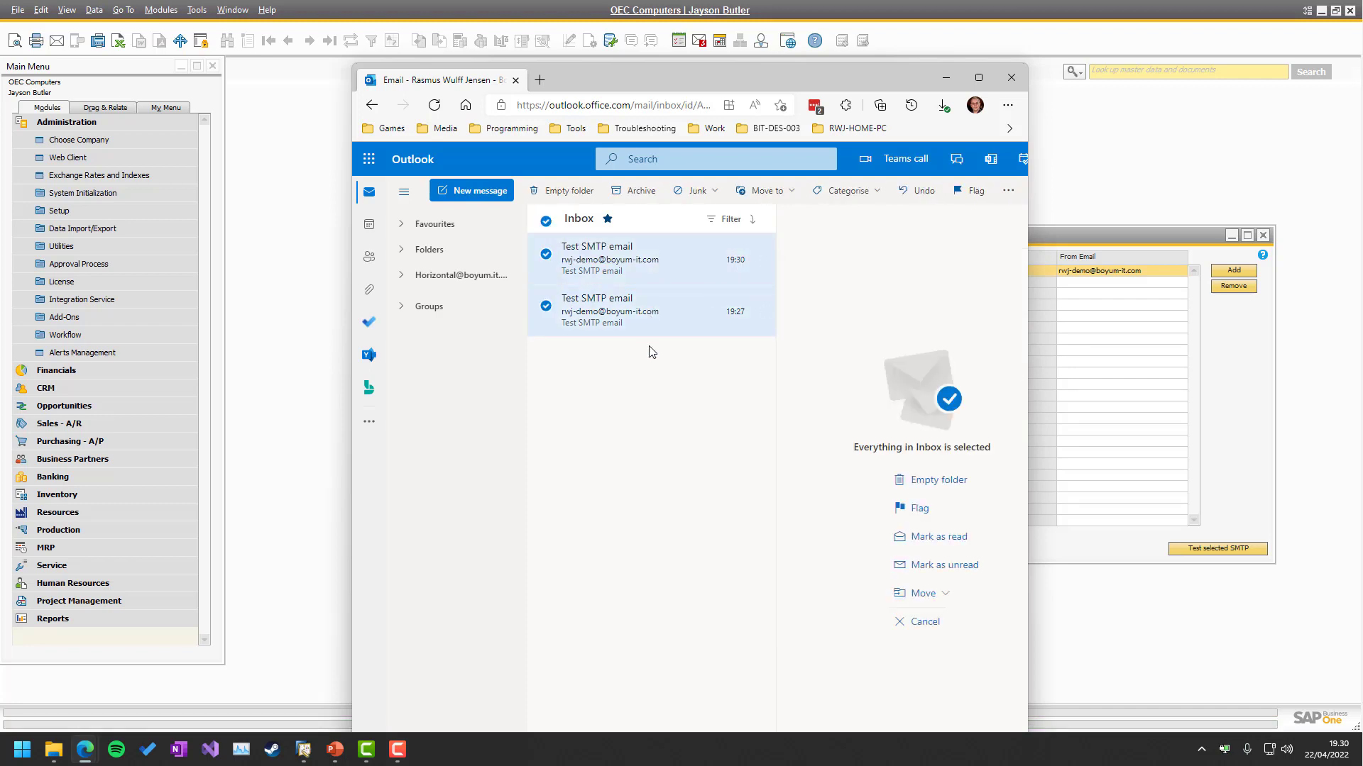
{"action": "key", "text": "Delete"}
{"action": "left_click", "coordinate": [694, 504]}
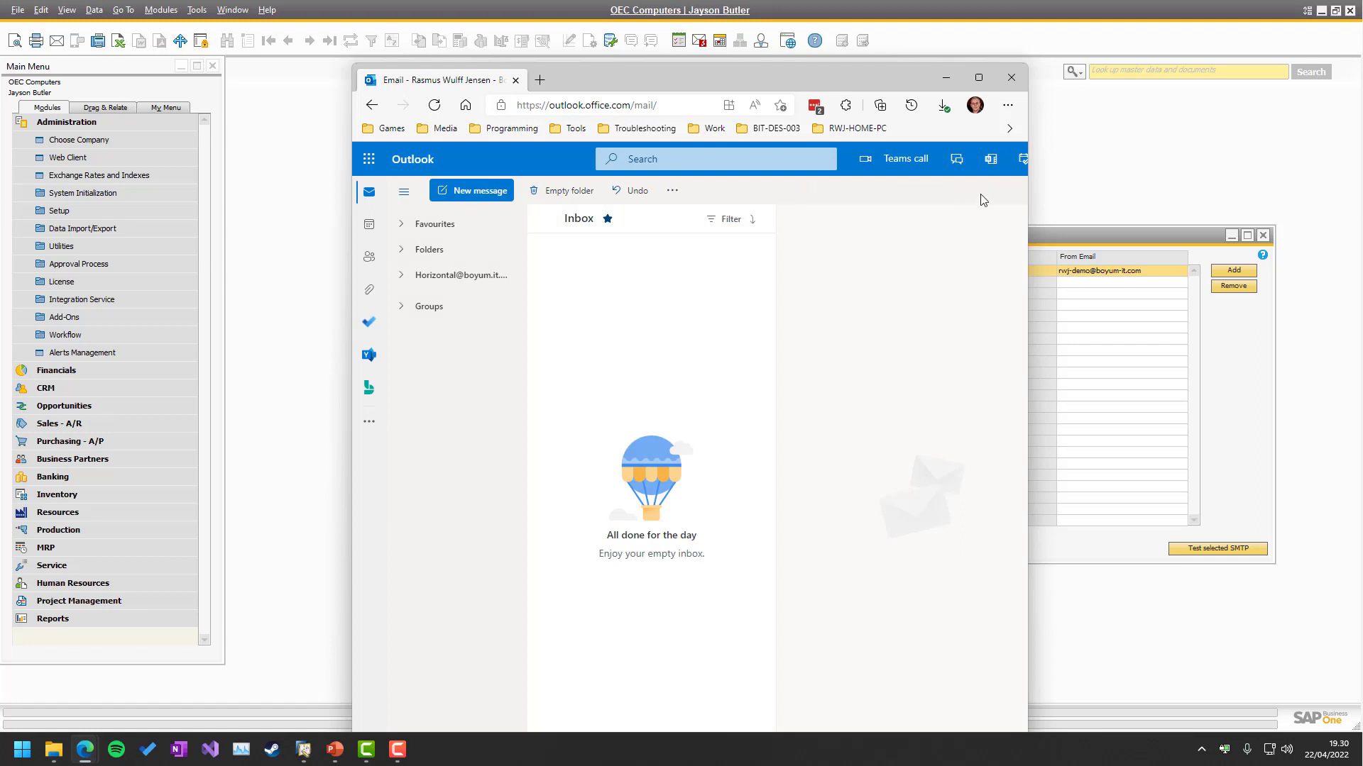
{"action": "left_click", "coordinate": [947, 77]}
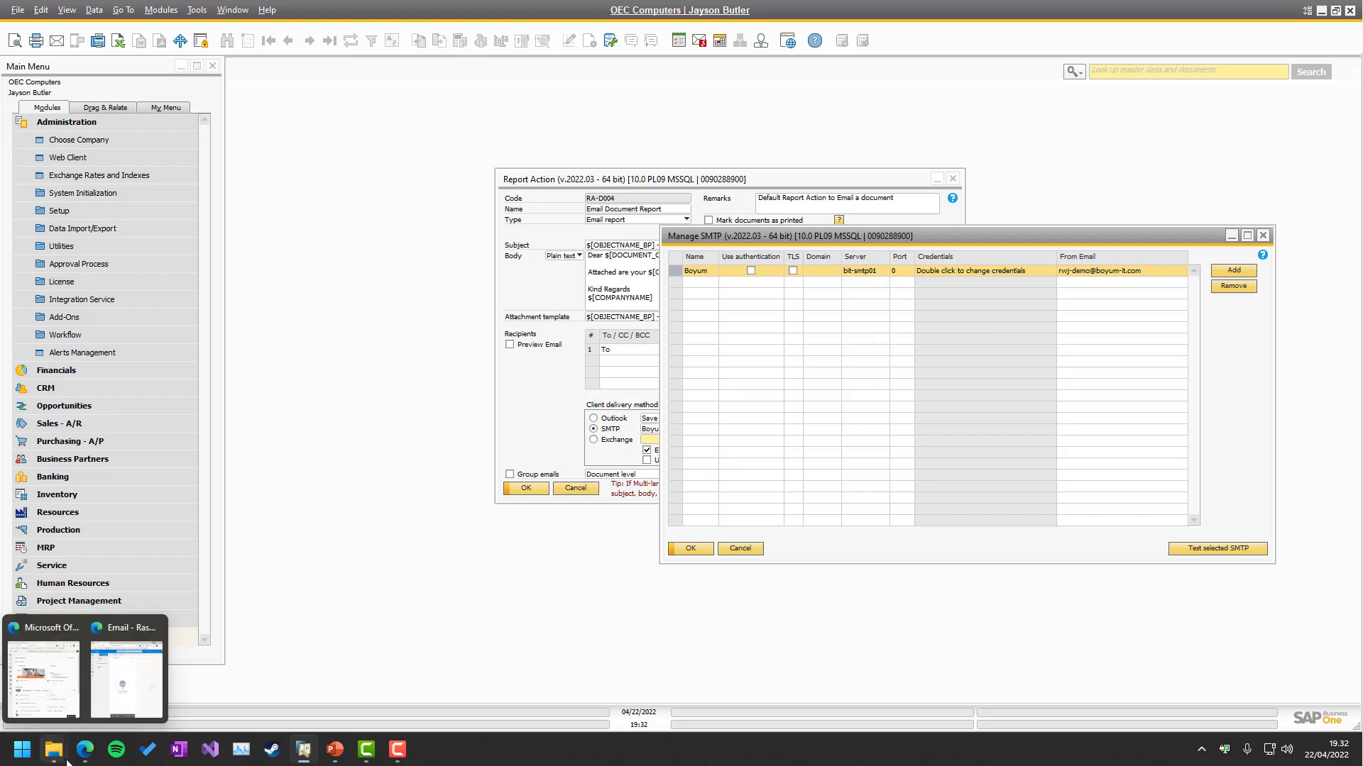
Restore the Outlook on the web window showing the empty inbox.
{"action": "left_click", "coordinate": [126, 678]}
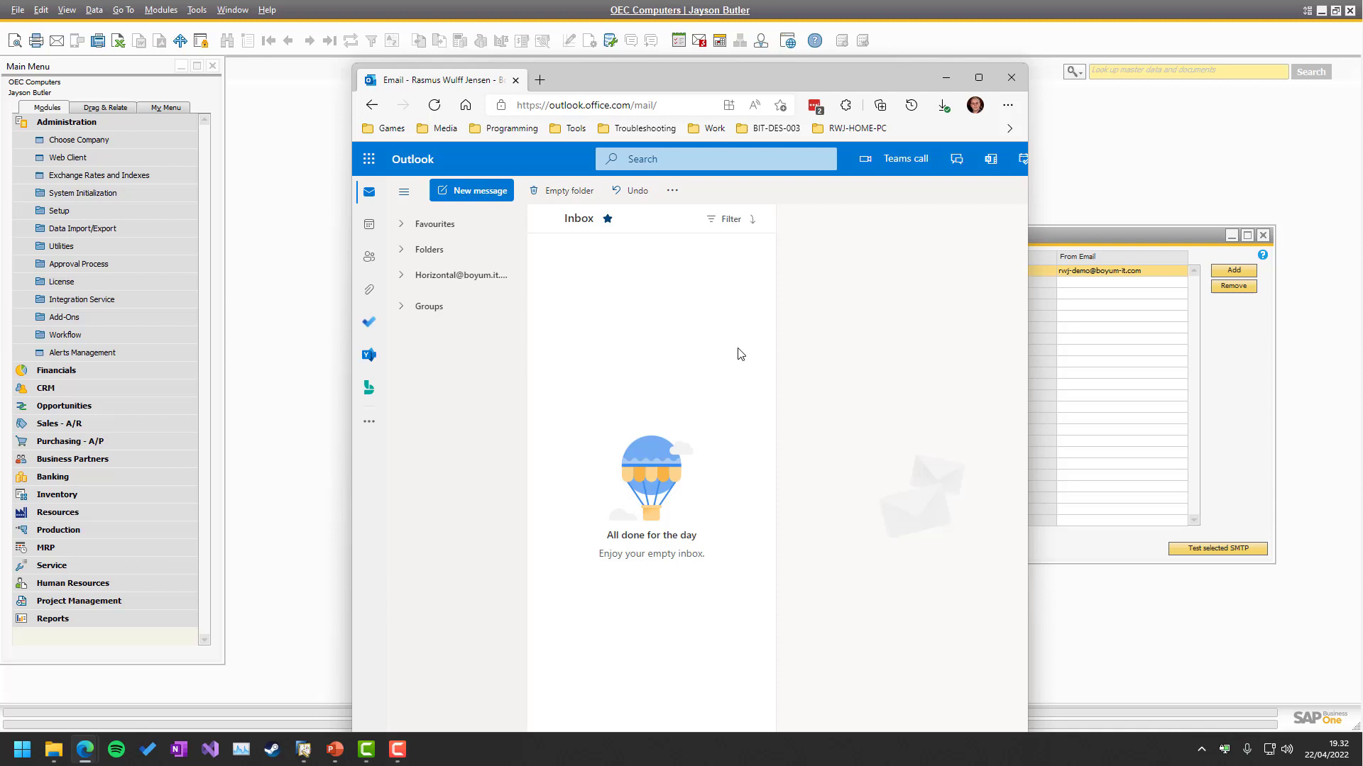
Wrap the Boyum server's From Email address as SQL: SELECT '…' and save the entry.
{"action": "left_click", "coordinate": [1113, 411]}
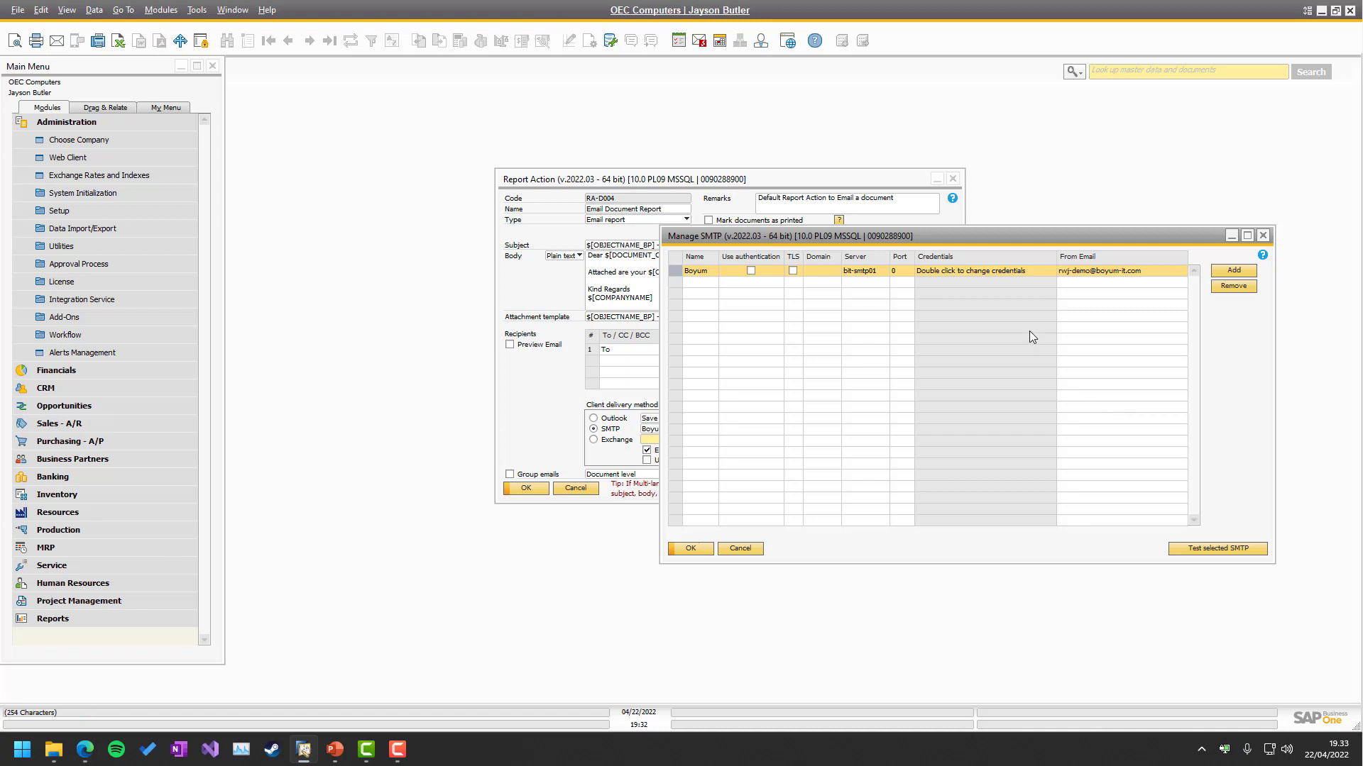
{"action": "left_click", "coordinate": [1094, 273]}
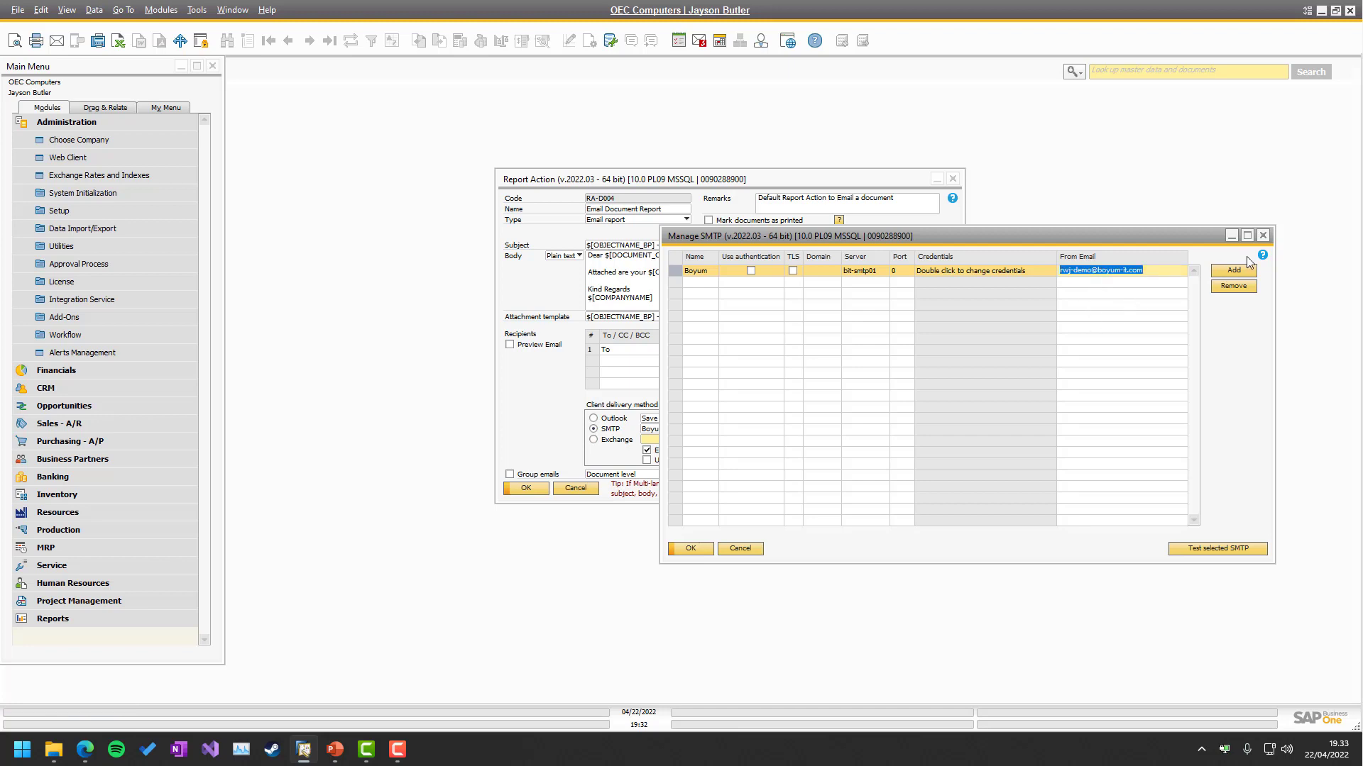
{"action": "left_click", "coordinate": [1176, 343]}
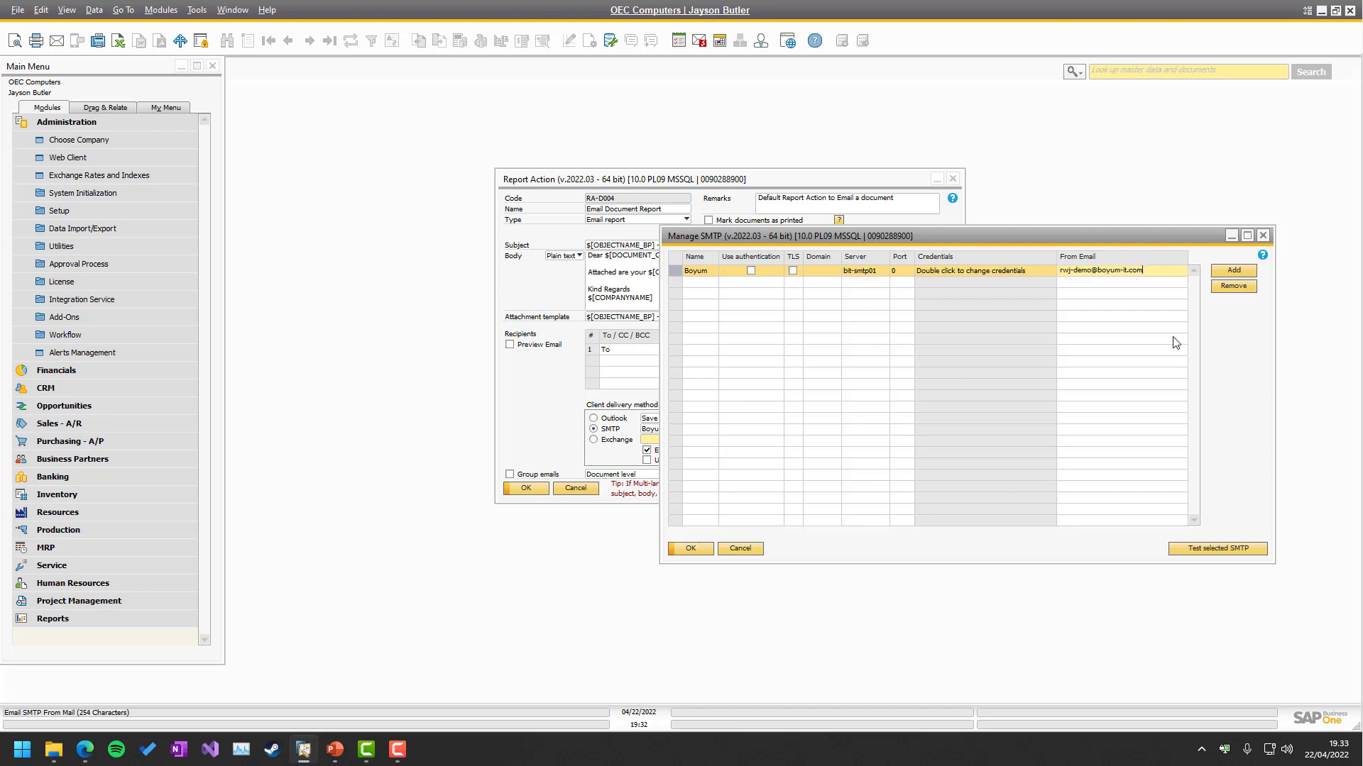
{"action": "key", "text": "Home"}
{"action": "type", "text": "SQL: SELEC"}
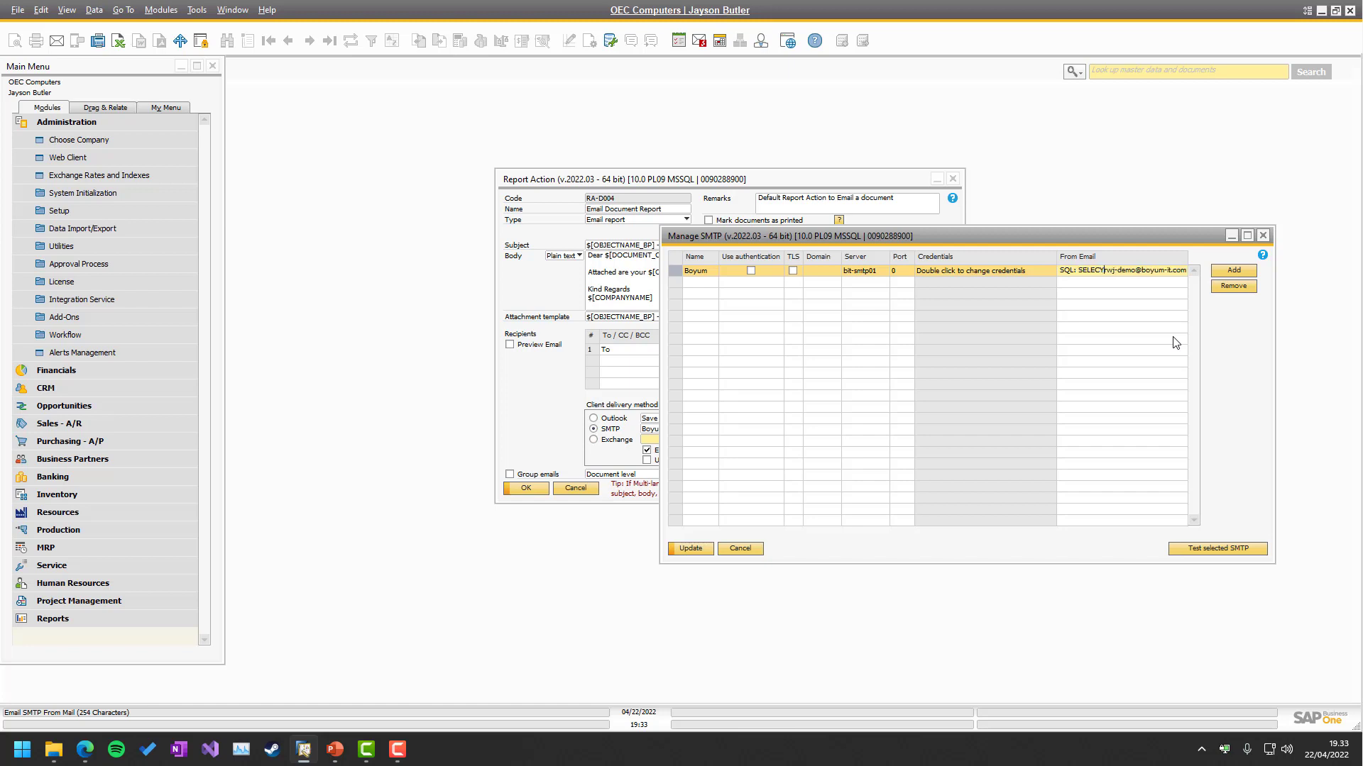
{"action": "type", "text": "T '"}
{"action": "key", "text": "End"}
{"action": "type", "text": "'"}
{"action": "left_click", "coordinate": [1190, 342]}
{"action": "left_click", "coordinate": [688, 550]}
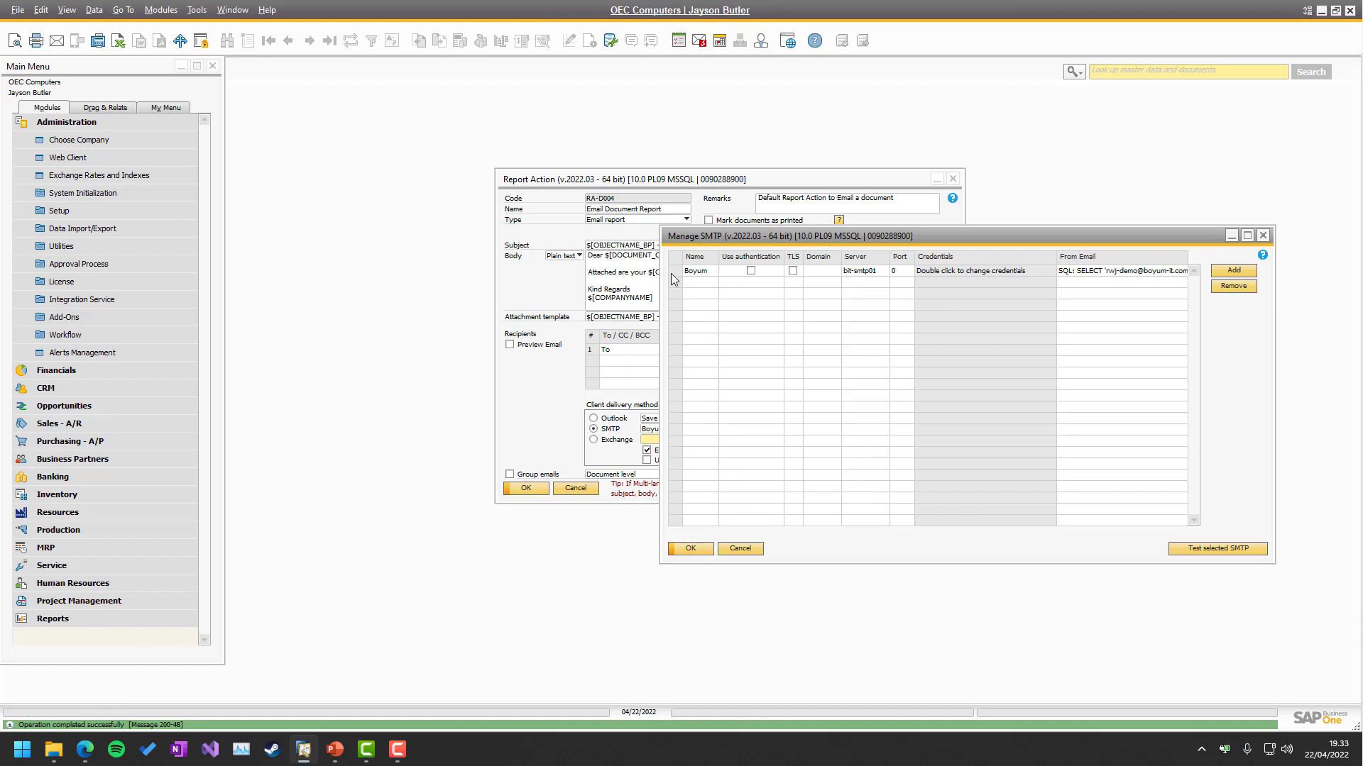
{"action": "left_click", "coordinate": [1212, 549]}
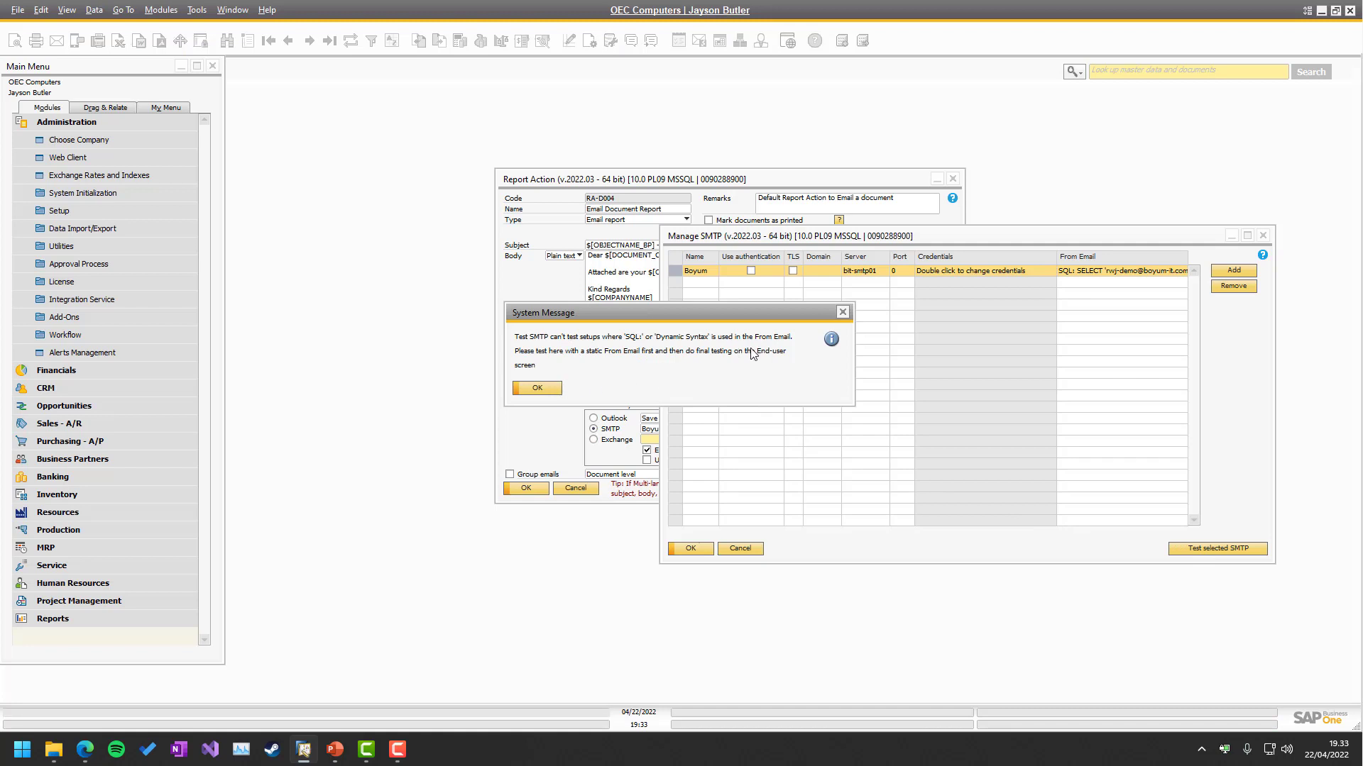
{"action": "left_click", "coordinate": [537, 389]}
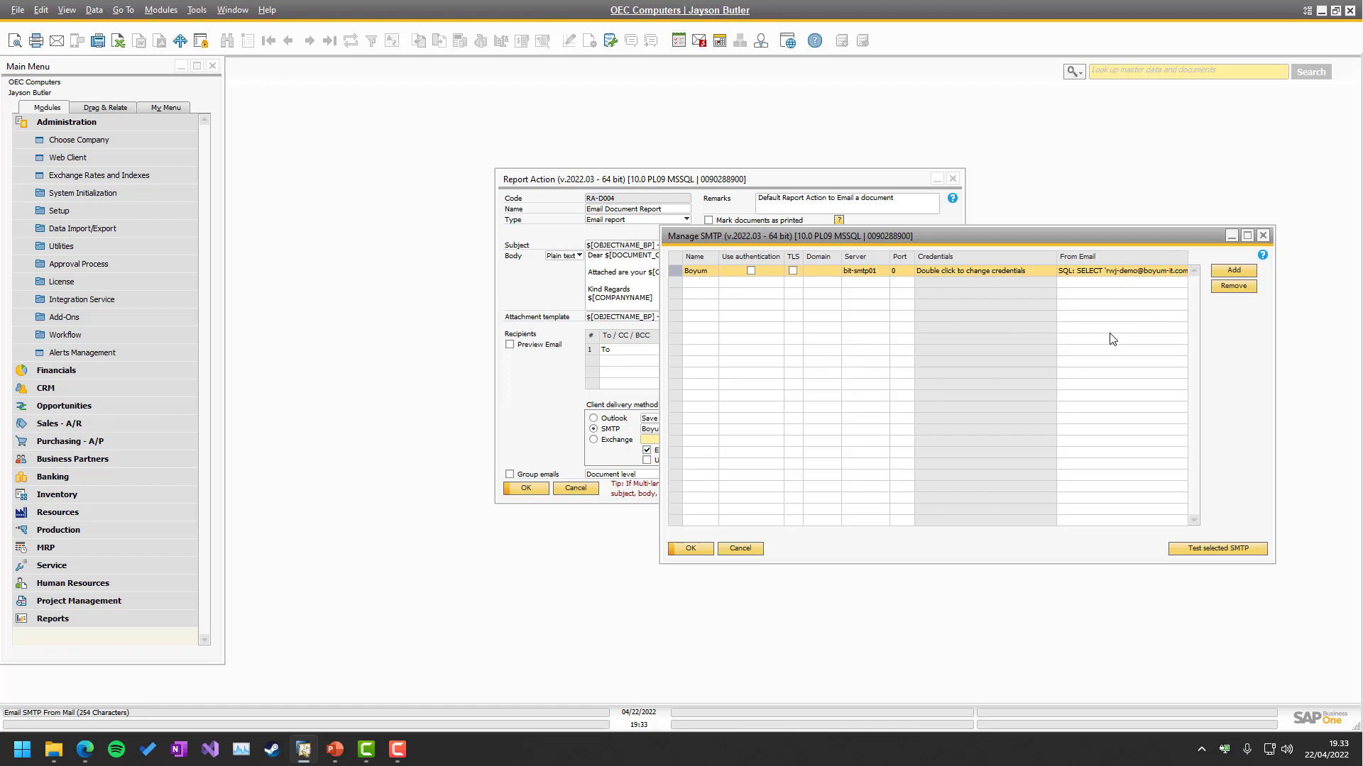
Revert the Boyum From Email to the plain address, save it, and close the SMTP list.
{"action": "left_click", "coordinate": [1124, 278]}
{"action": "key", "text": "Delete"}
{"action": "key", "text": "Delete"}
{"action": "key", "text": "Delete"}
{"action": "key", "text": "Delete"}
{"action": "key", "text": "Delete"}
{"action": "key", "text": "Delete"}
{"action": "key", "text": "Delete"}
{"action": "key", "text": "Delete"}
{"action": "key", "text": "Delete"}
{"action": "key", "text": "Delete"}
{"action": "key", "text": "Delete"}
{"action": "key", "text": "Delete"}
{"action": "key", "text": "Delete"}
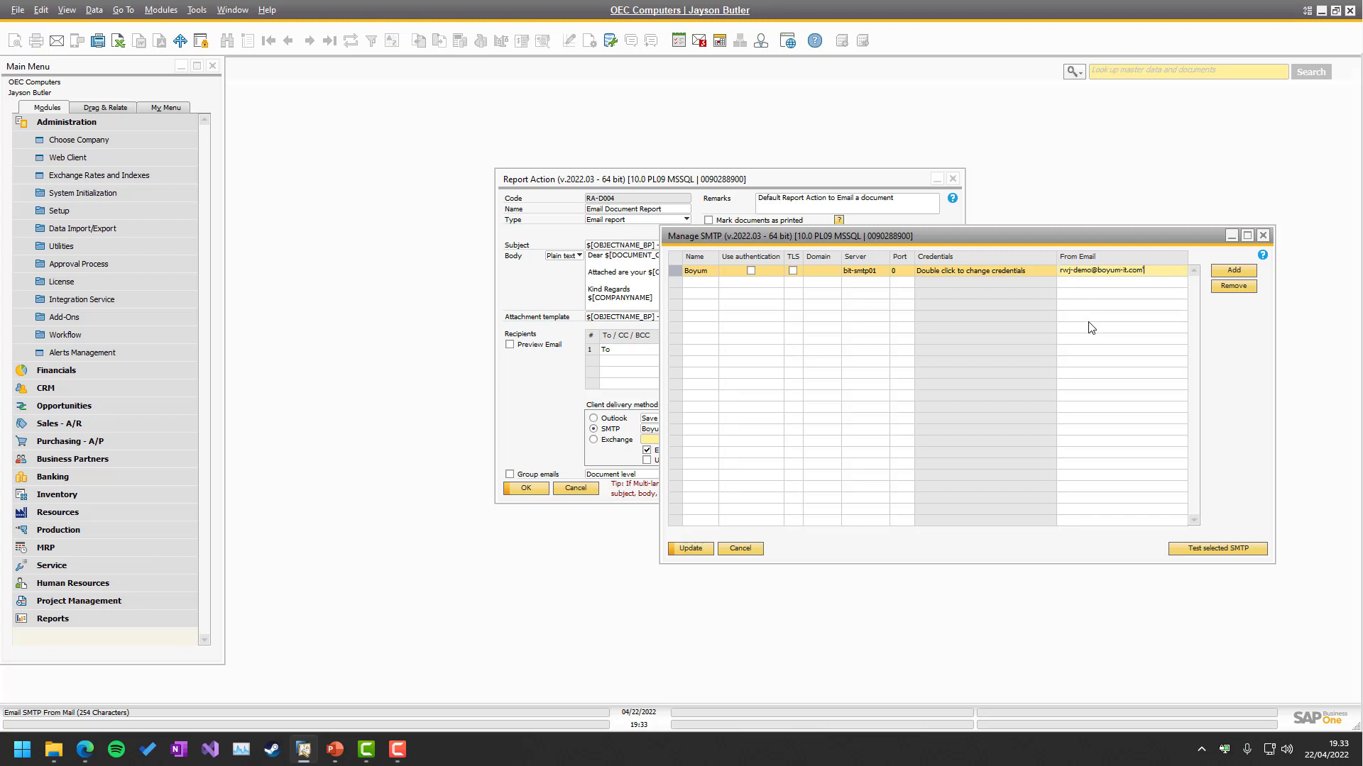
{"action": "key", "text": "End"}
{"action": "key", "text": "BackSpace"}
{"action": "left_click", "coordinate": [690, 548]}
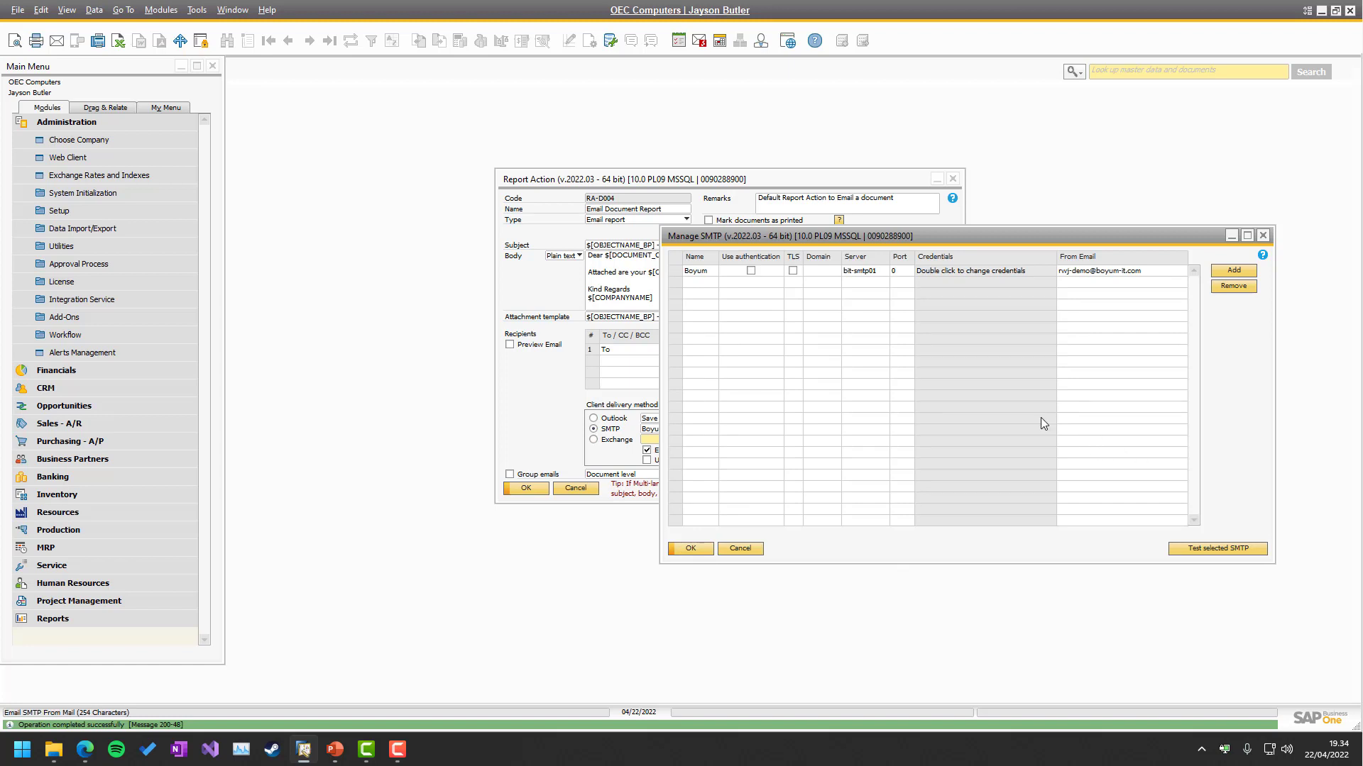
{"action": "key", "text": "Escape"}
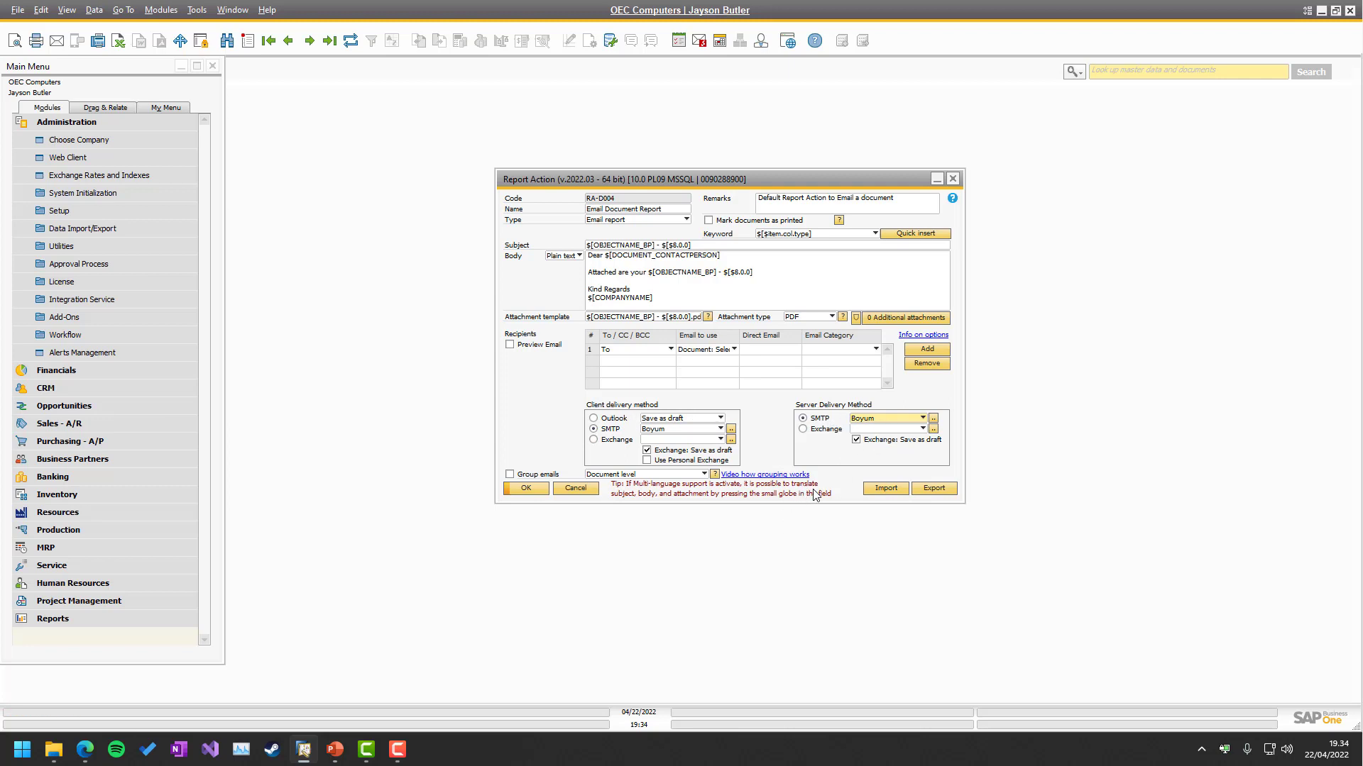
Open Sales Order 1181 from Sales - A/R and email it with the report action.
{"action": "left_click", "coordinate": [152, 10]}
{"action": "mouse_move", "coordinate": [213, 89]}
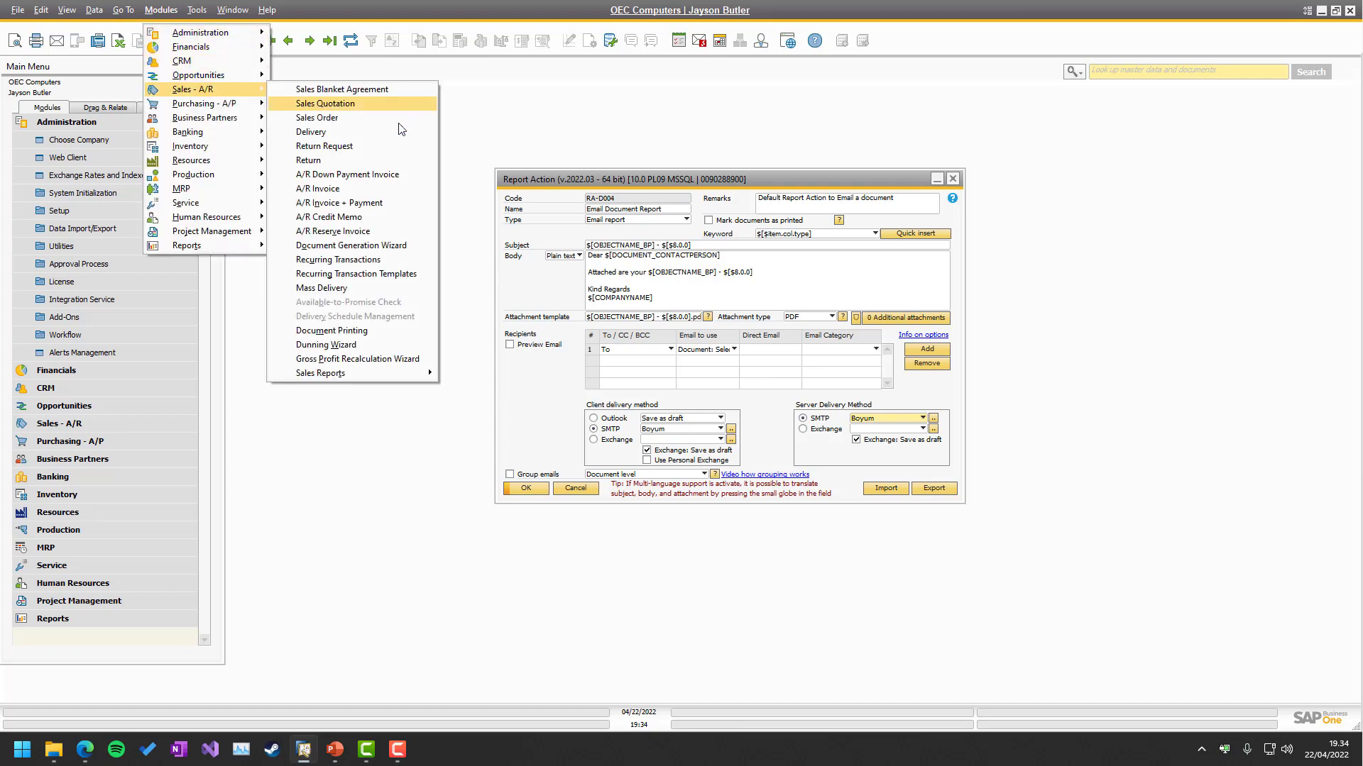
{"action": "left_click", "coordinate": [398, 118]}
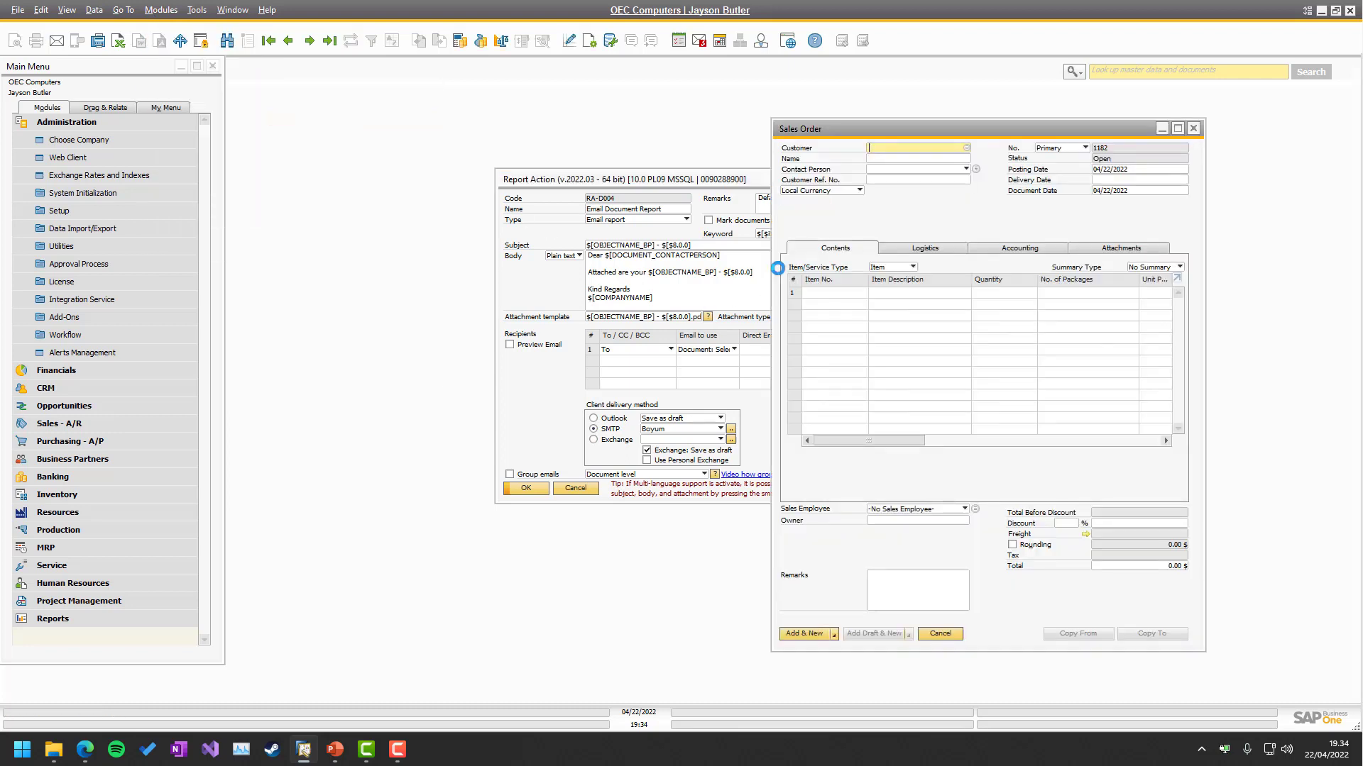
{"action": "key", "text": "ctrl+Page_Down"}
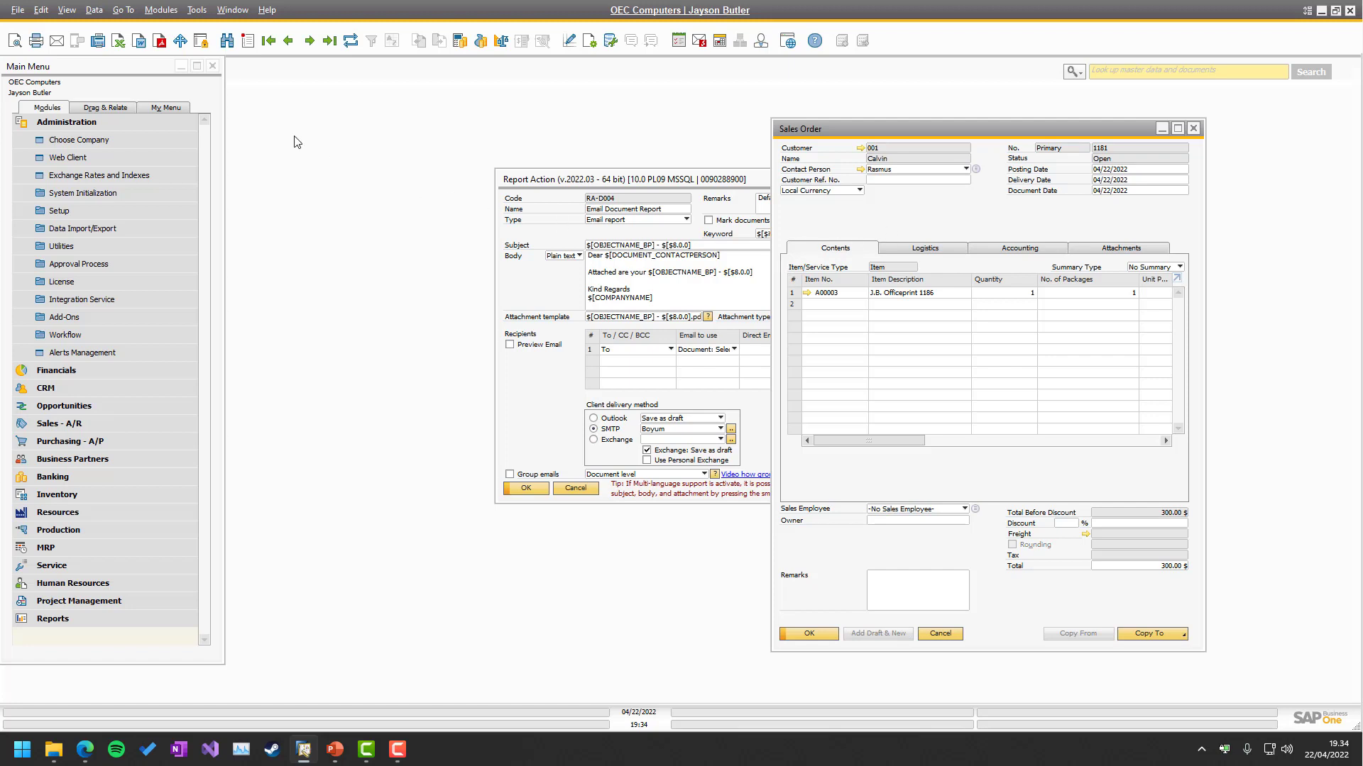
{"action": "left_click", "coordinate": [58, 43]}
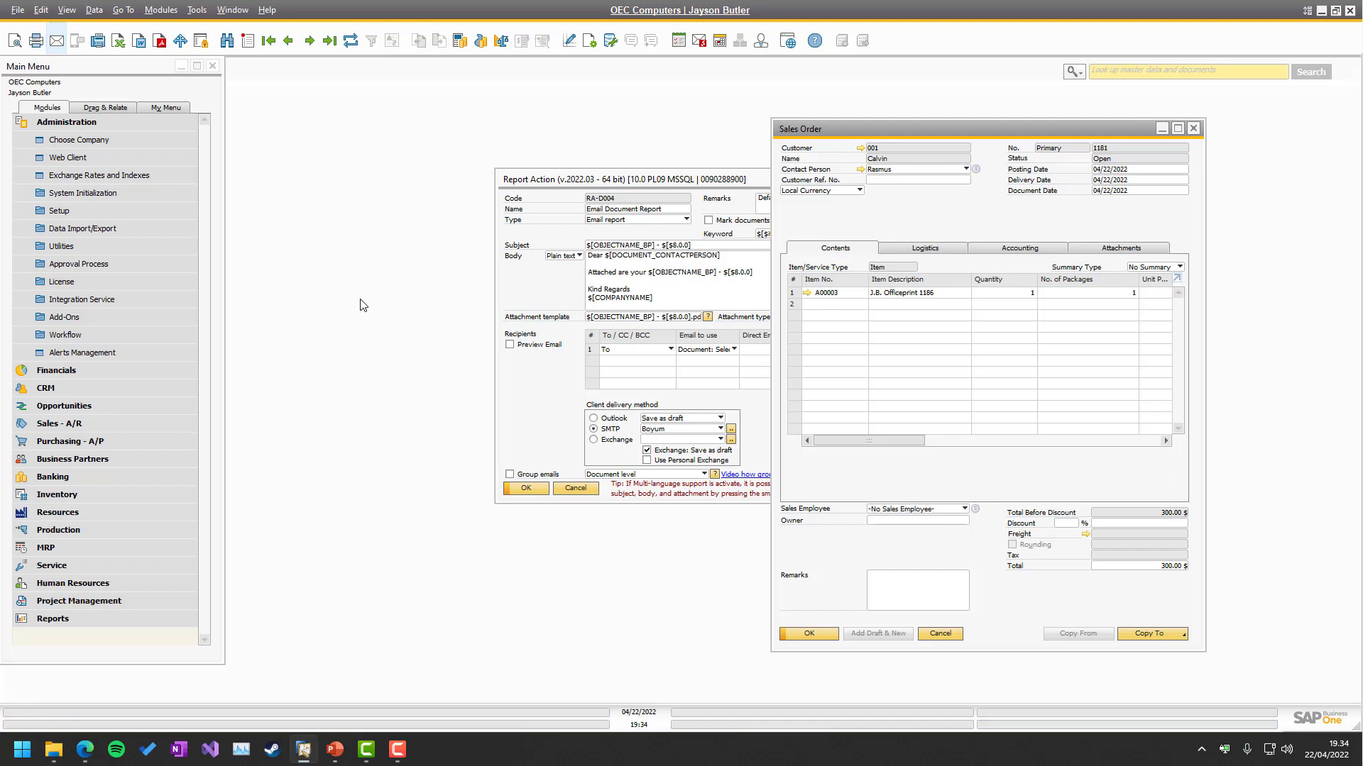
Check the Sales Order - 1181 email and PDF in Outlook on the web, delete it, return to SAP.
{"action": "mouse_move", "coordinate": [89, 753]}
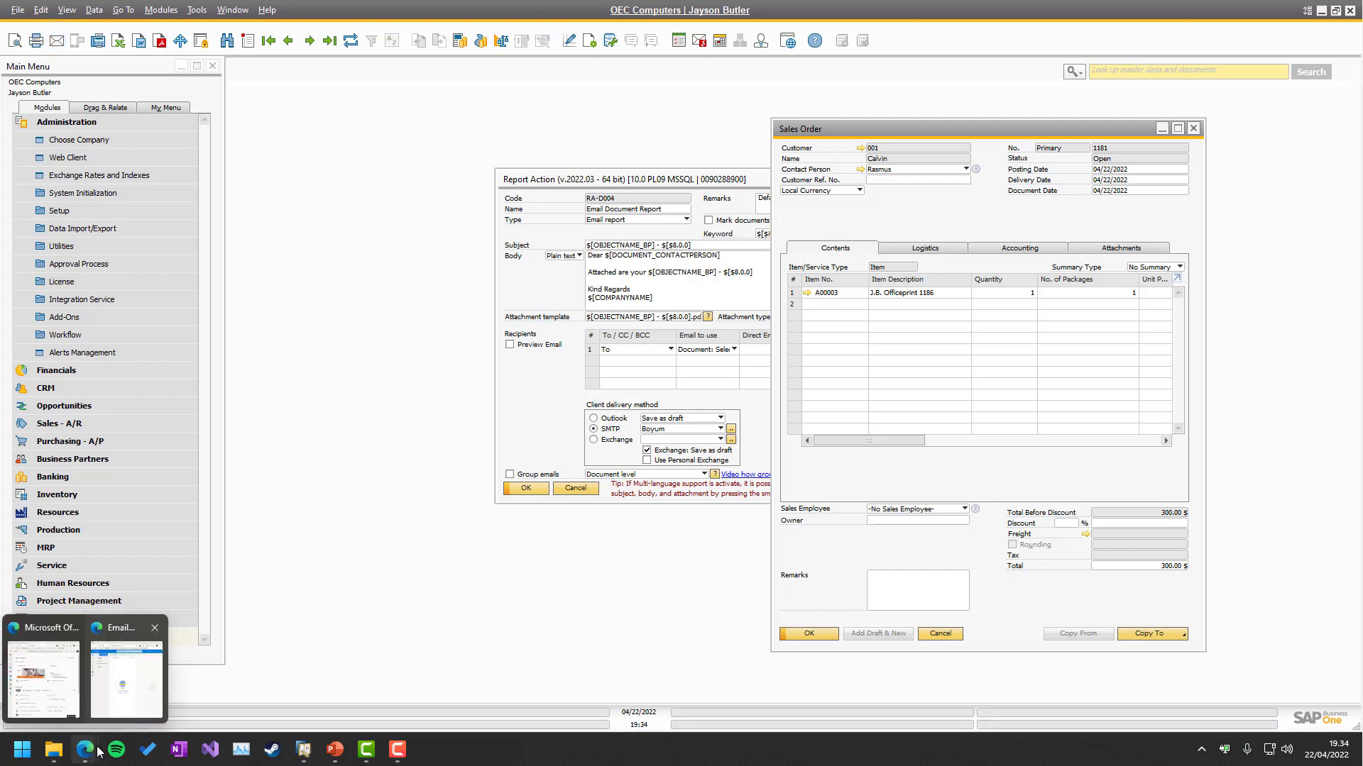
{"action": "left_click", "coordinate": [126, 690]}
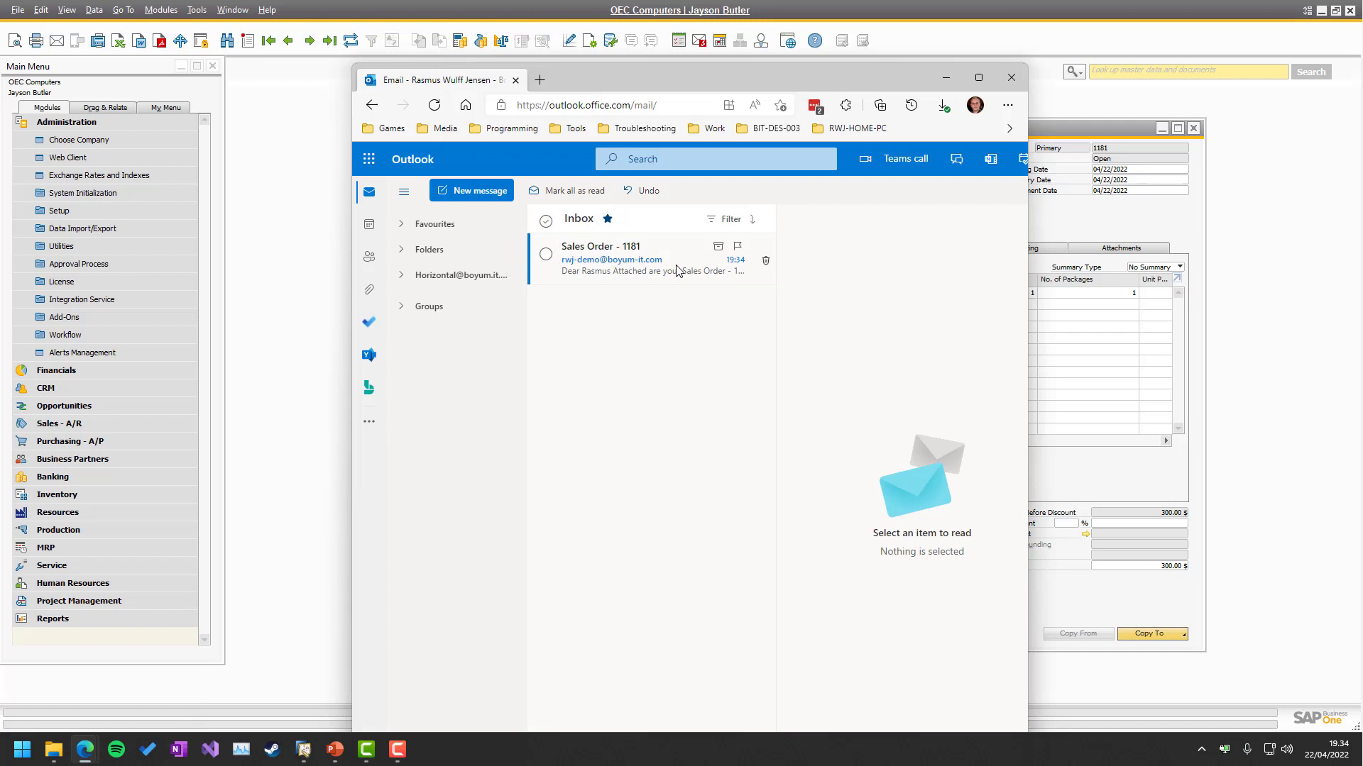
{"action": "left_click", "coordinate": [676, 270]}
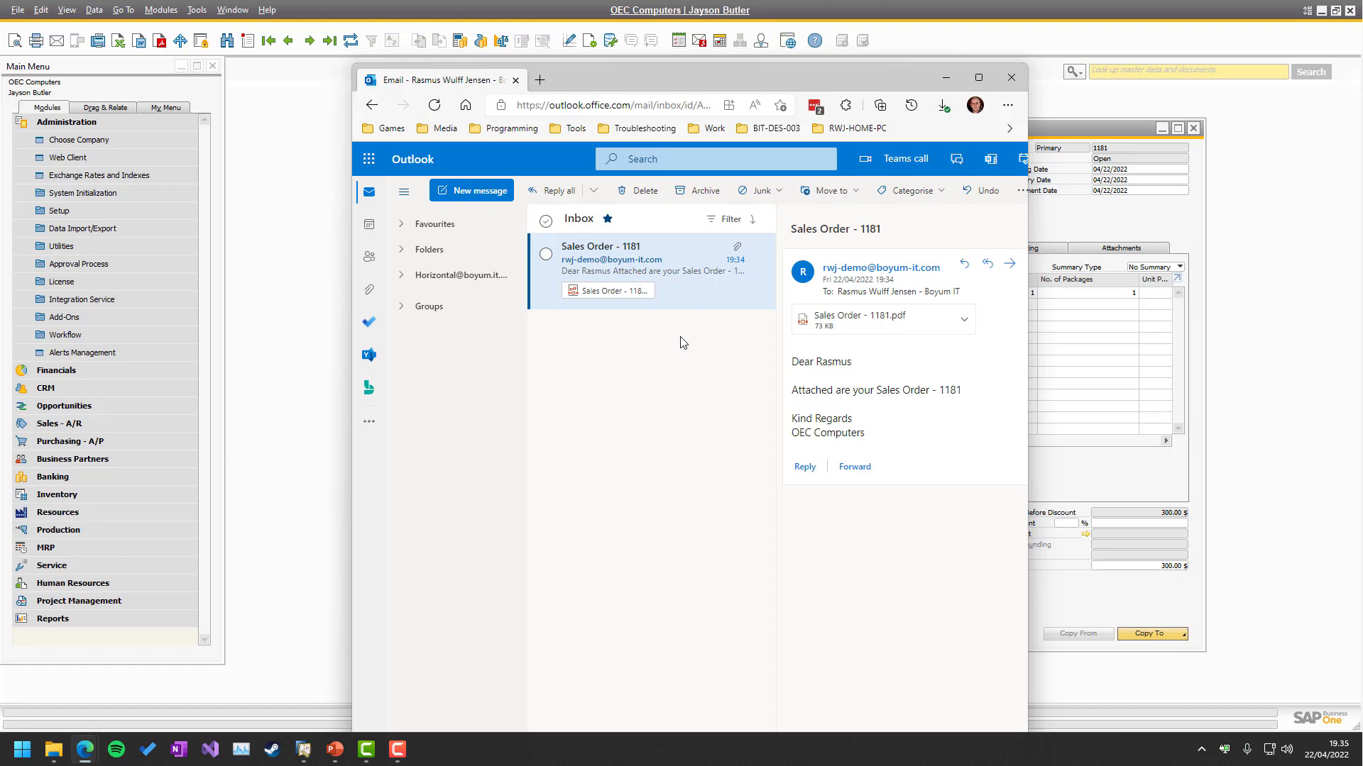
{"action": "key", "text": "Delete"}
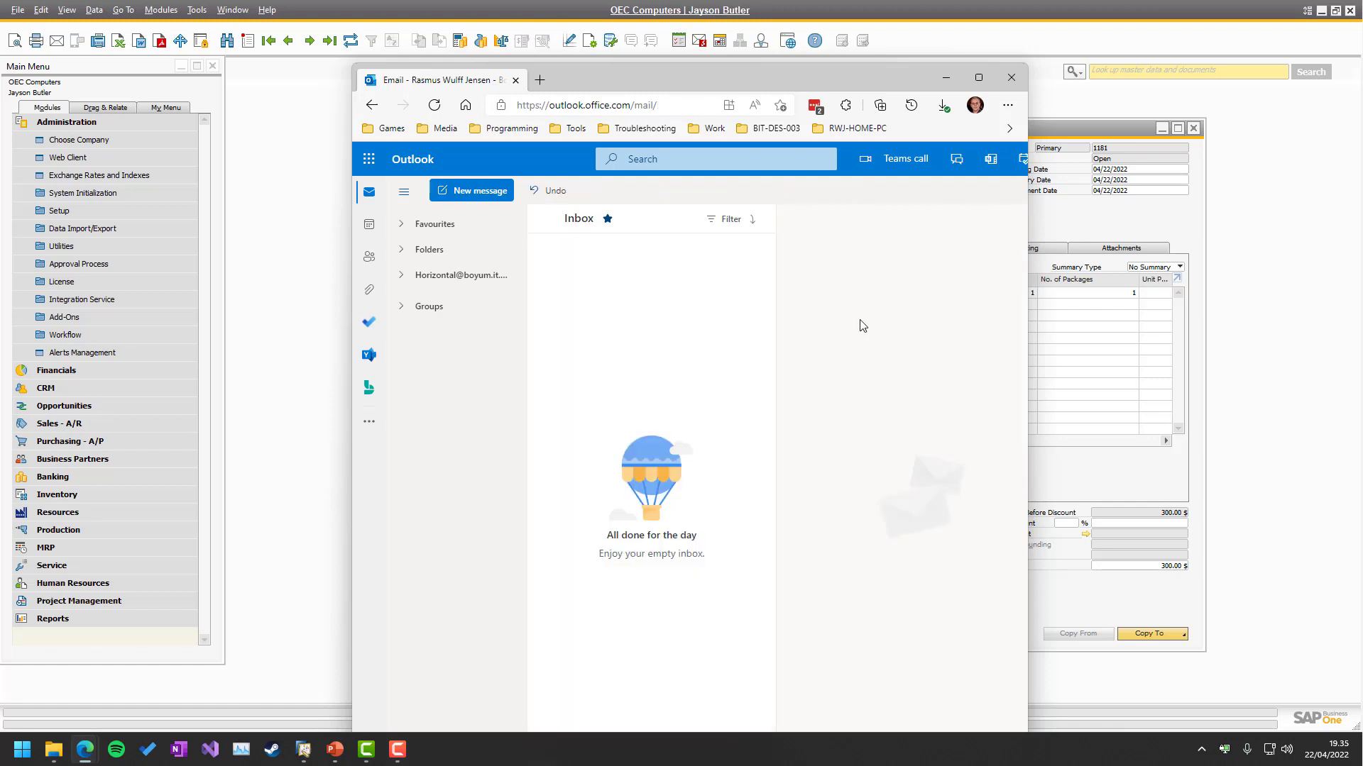
{"action": "left_click", "coordinate": [1054, 233]}
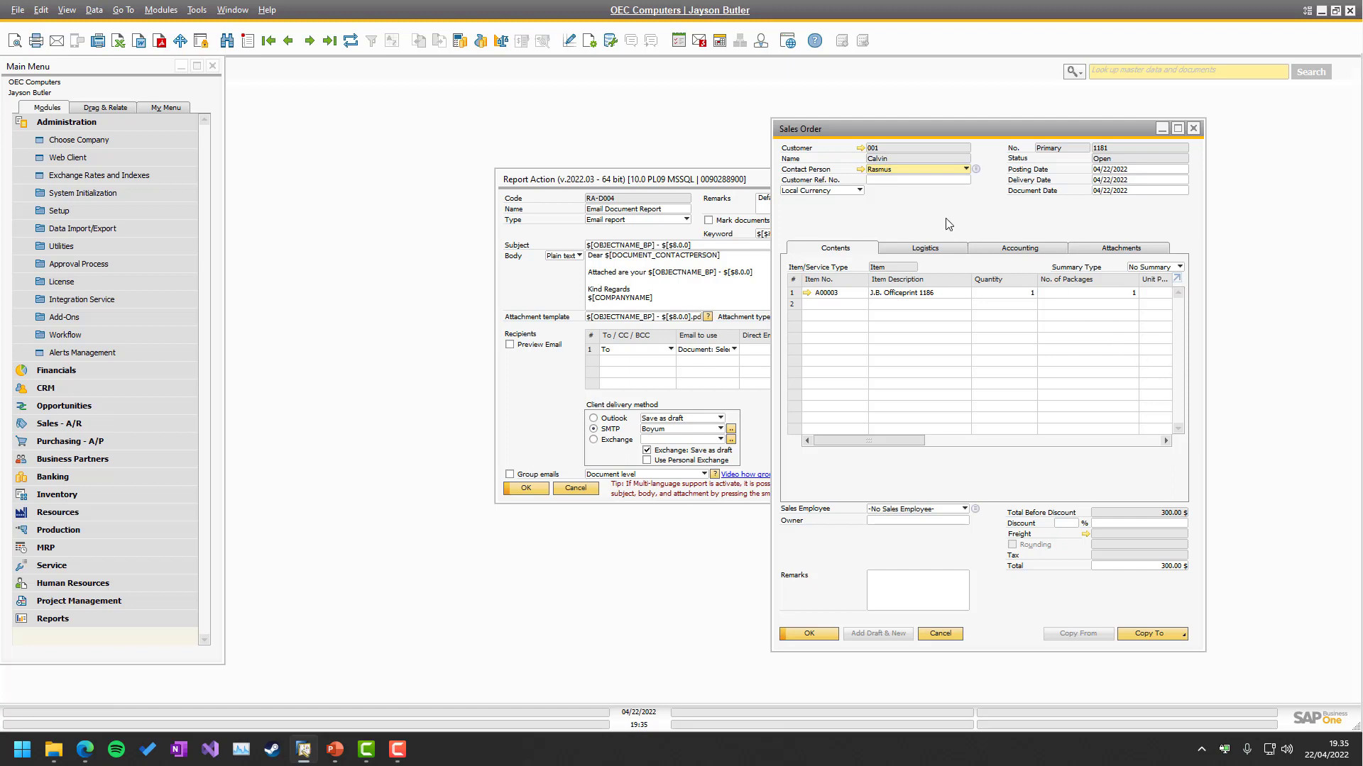
Set client delivery back to Outlook, then email Sales Order 1180 to open a desktop Outlook draft.
{"action": "key", "text": "Page_Up"}
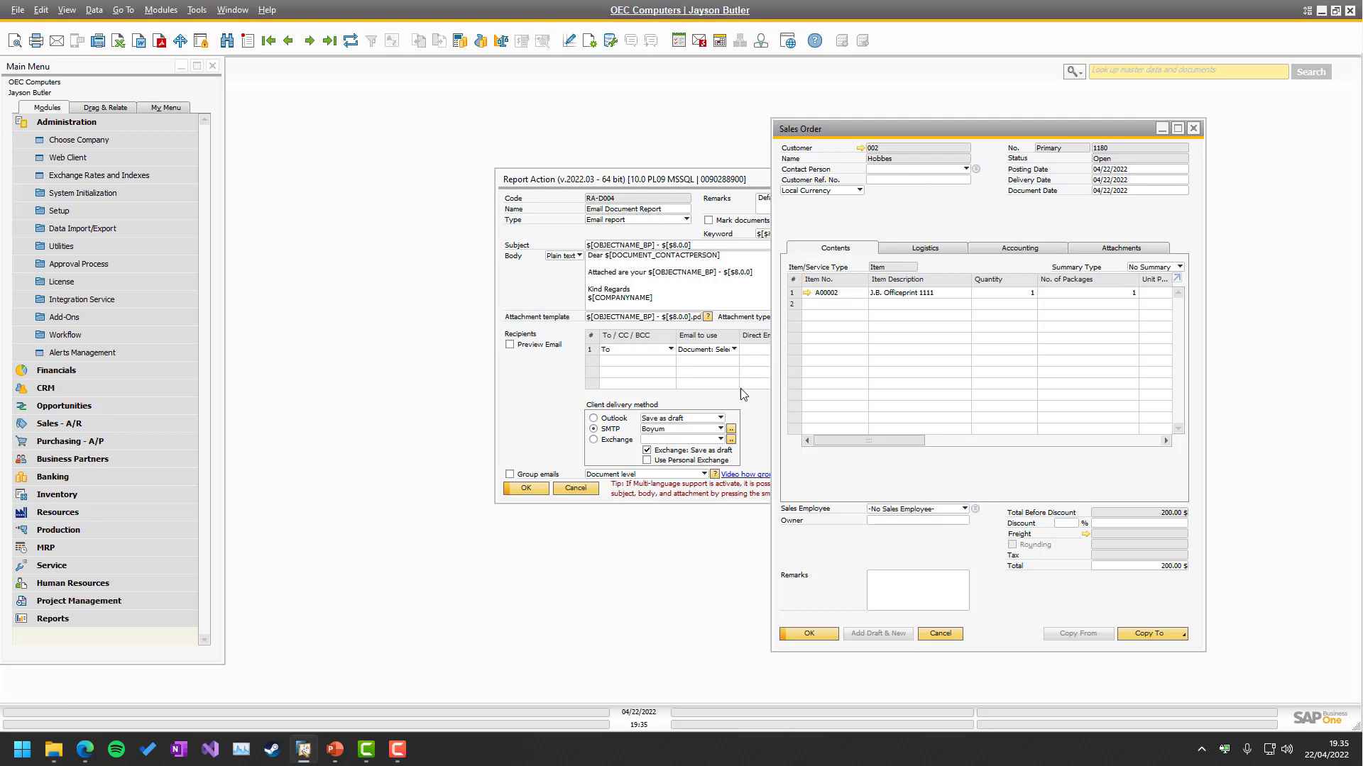
{"action": "left_click", "coordinate": [624, 418]}
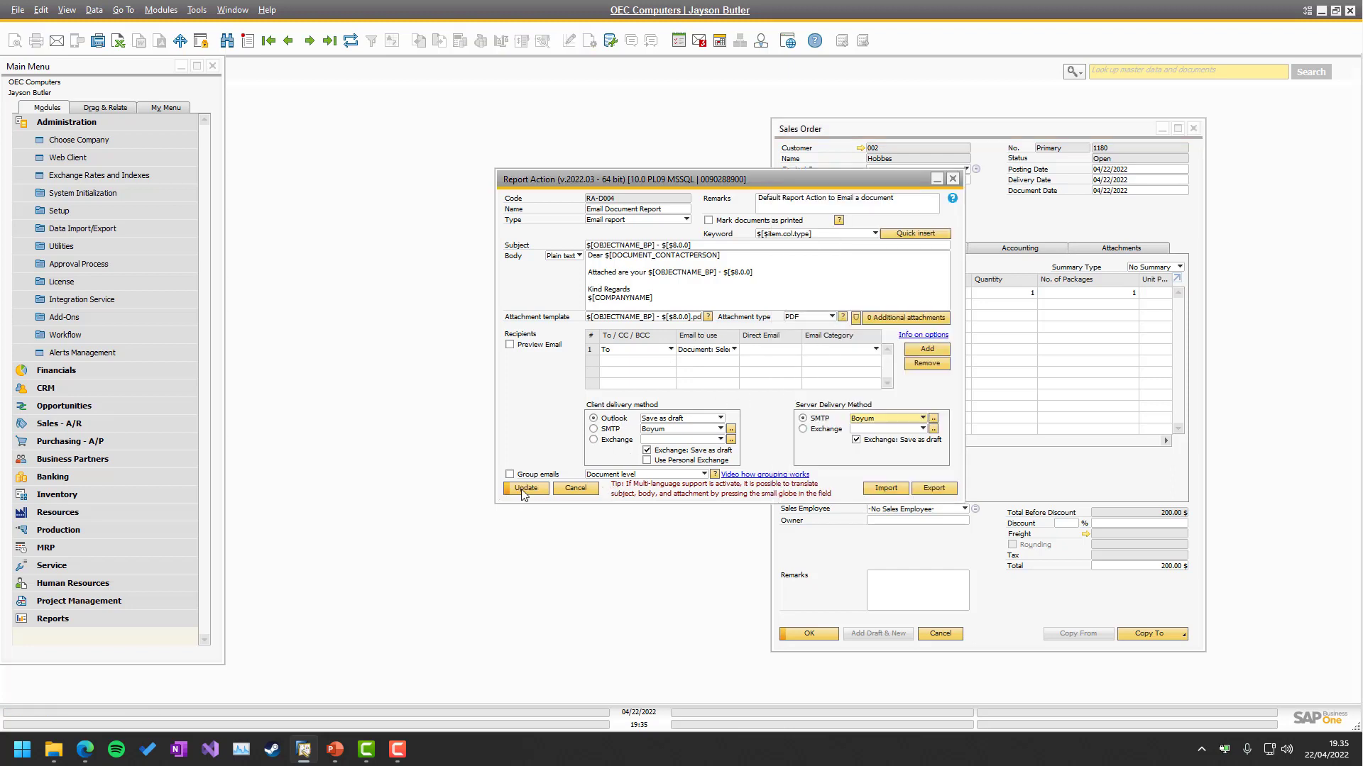
{"action": "left_click", "coordinate": [524, 491]}
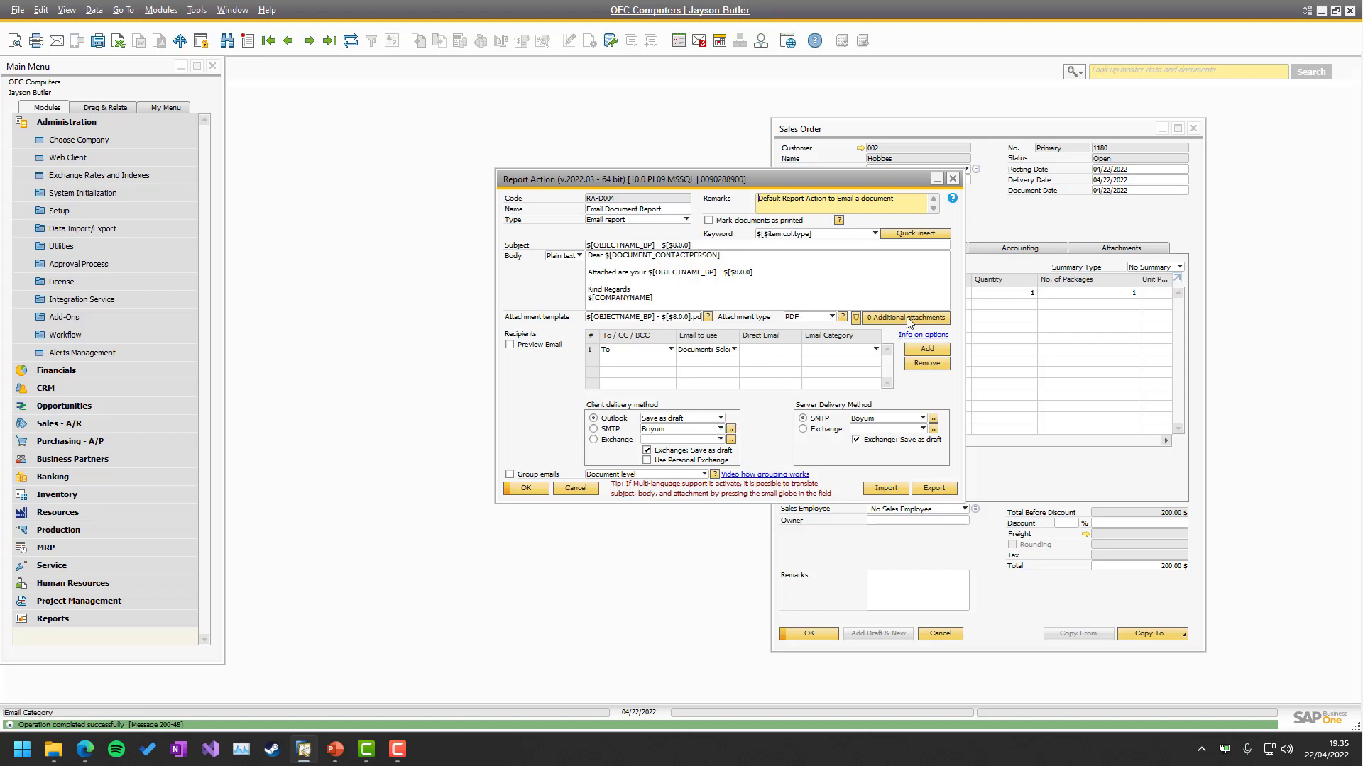
{"action": "left_click", "coordinate": [987, 334]}
{"action": "left_click", "coordinate": [56, 40]}
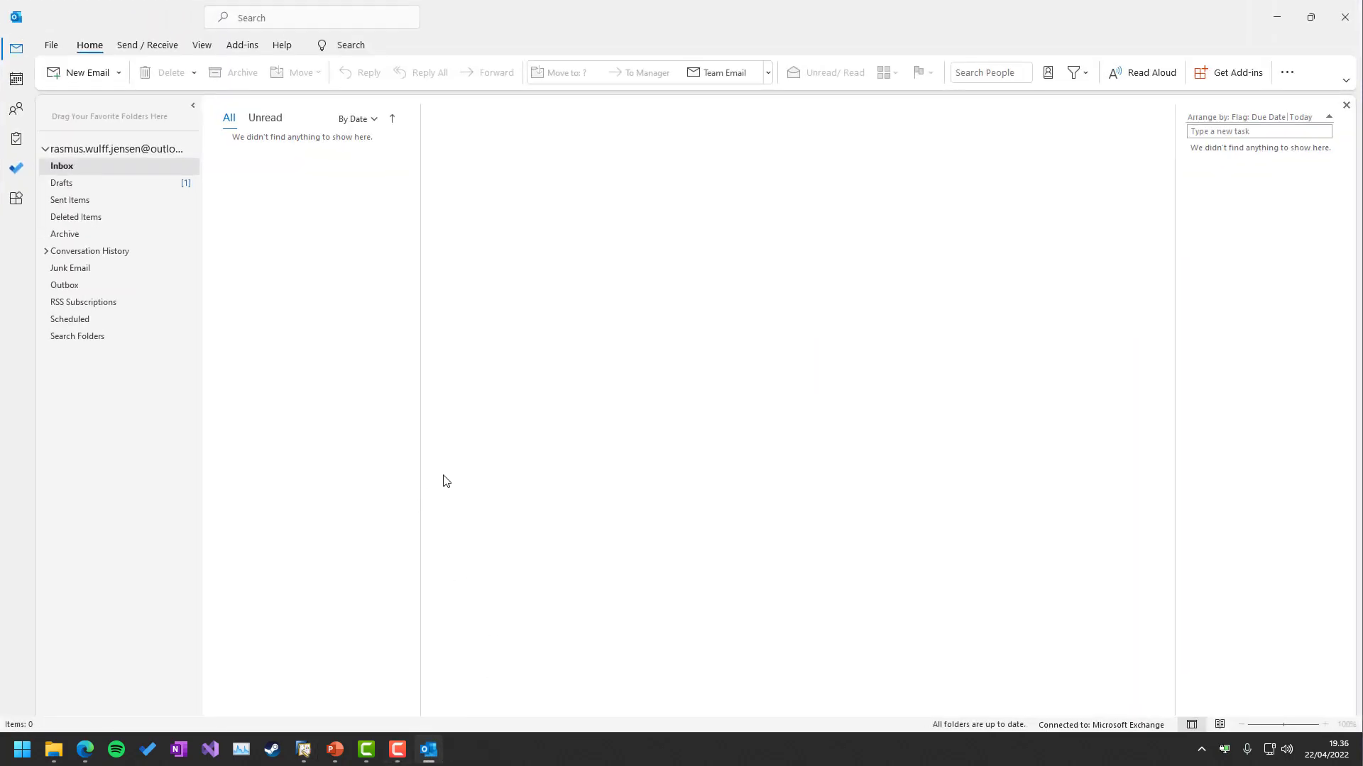
Check the Sales Order - 1180 draft in Drafts, its PDF and empty To field, then close Outlook.
{"action": "left_click", "coordinate": [108, 183]}
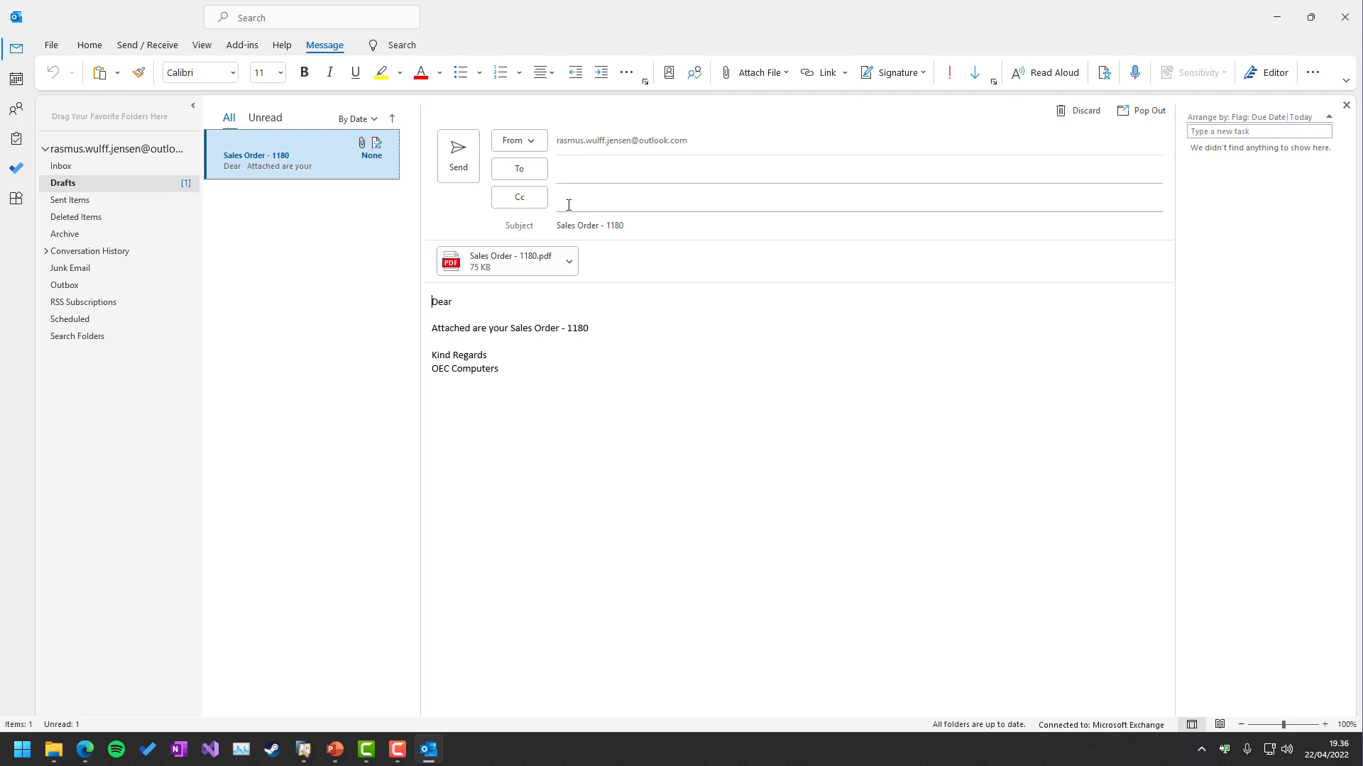
{"action": "left_click", "coordinate": [579, 173]}
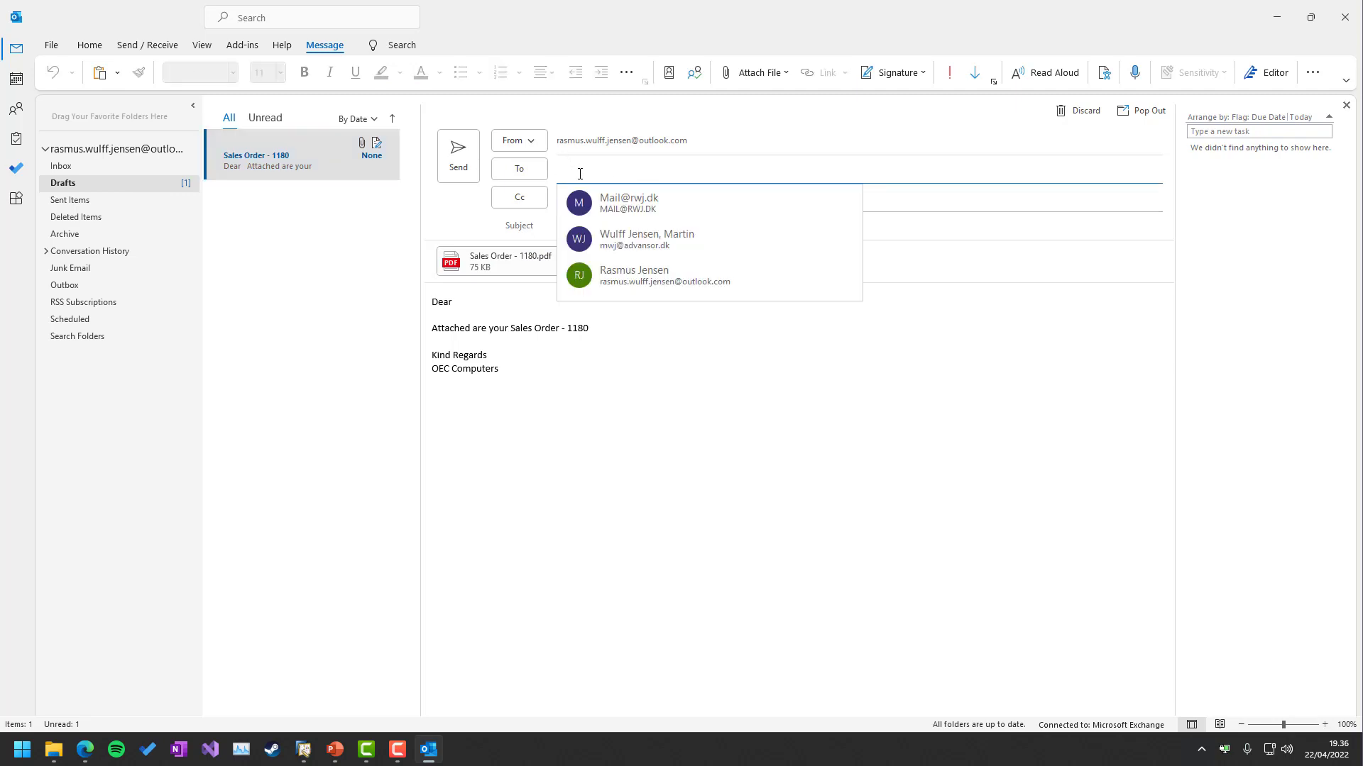
{"action": "left_click", "coordinate": [741, 389]}
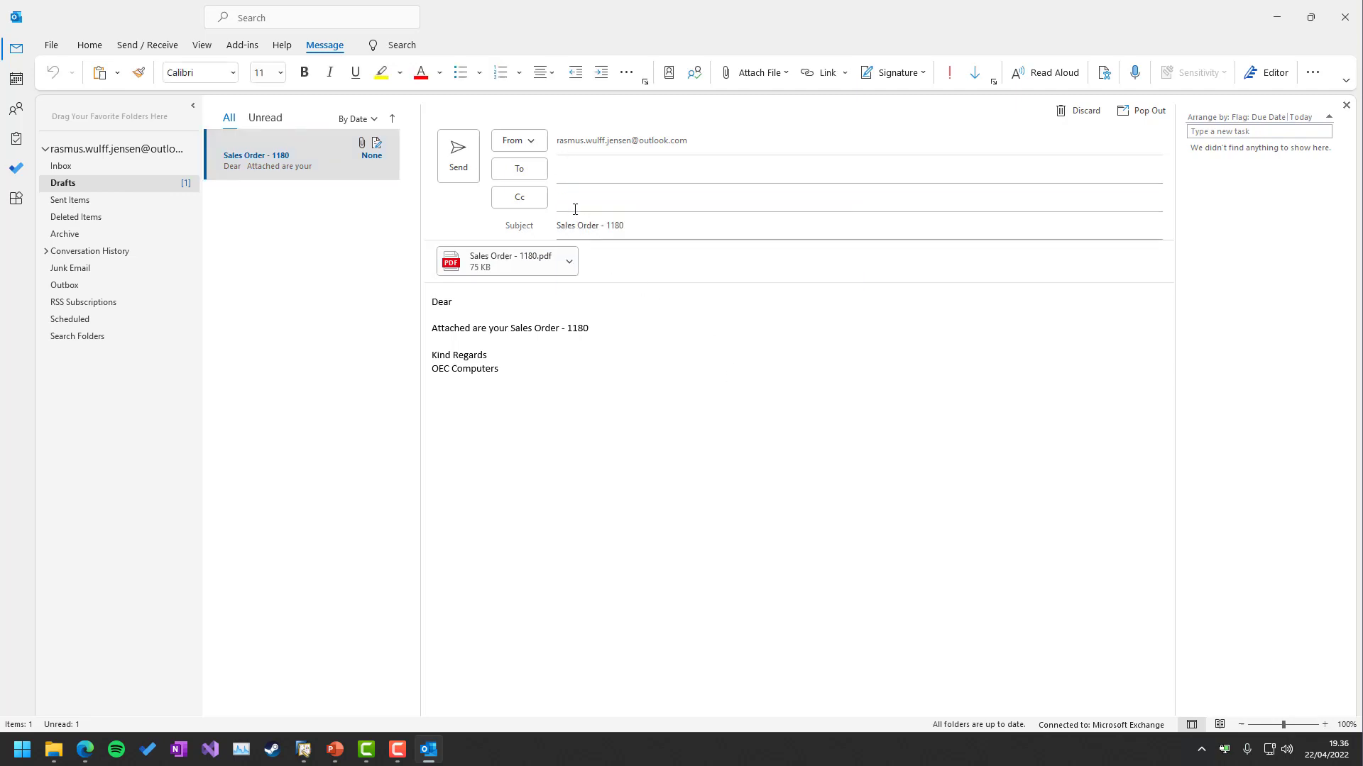
{"action": "left_click", "coordinate": [1334, 23]}
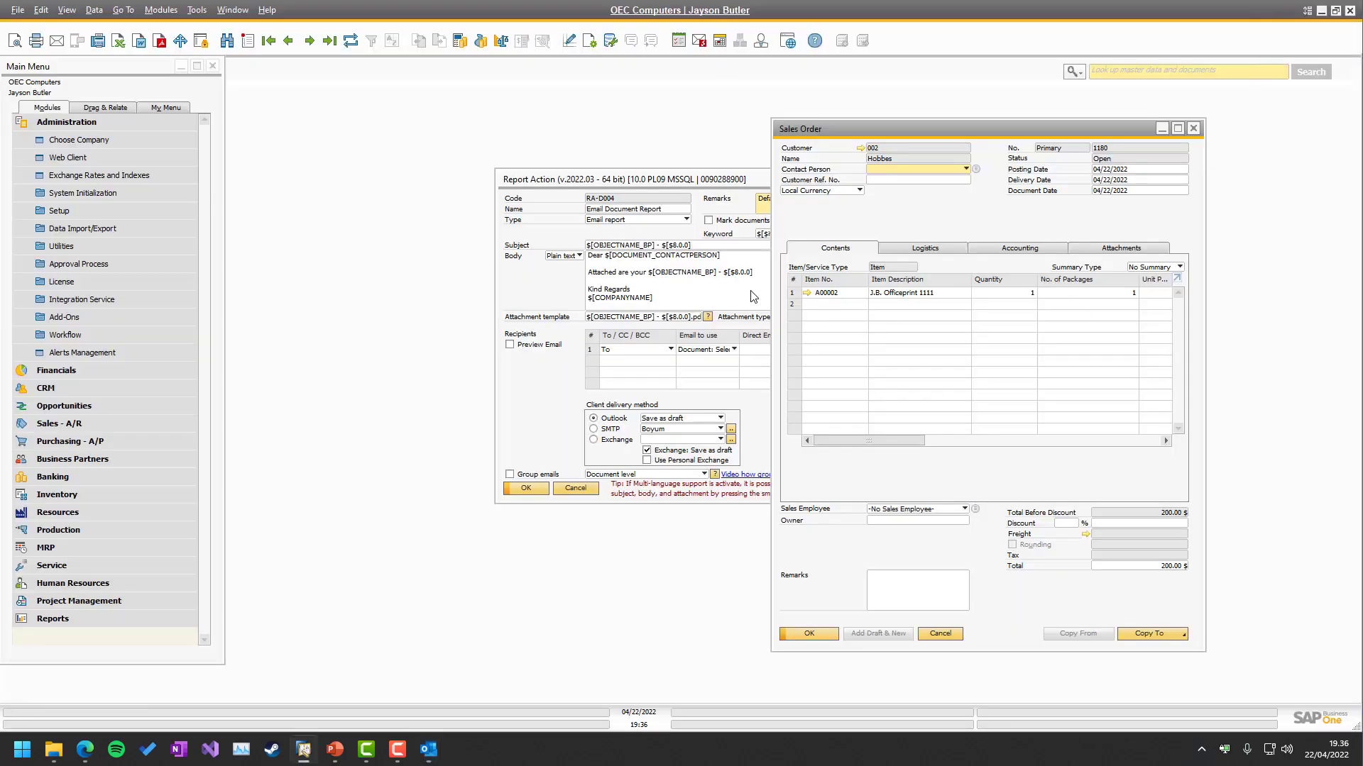
Set the report action's client delivery to SMTP, update it, and email sales order 1180.
{"action": "left_click", "coordinate": [561, 421]}
{"action": "left_click", "coordinate": [593, 428]}
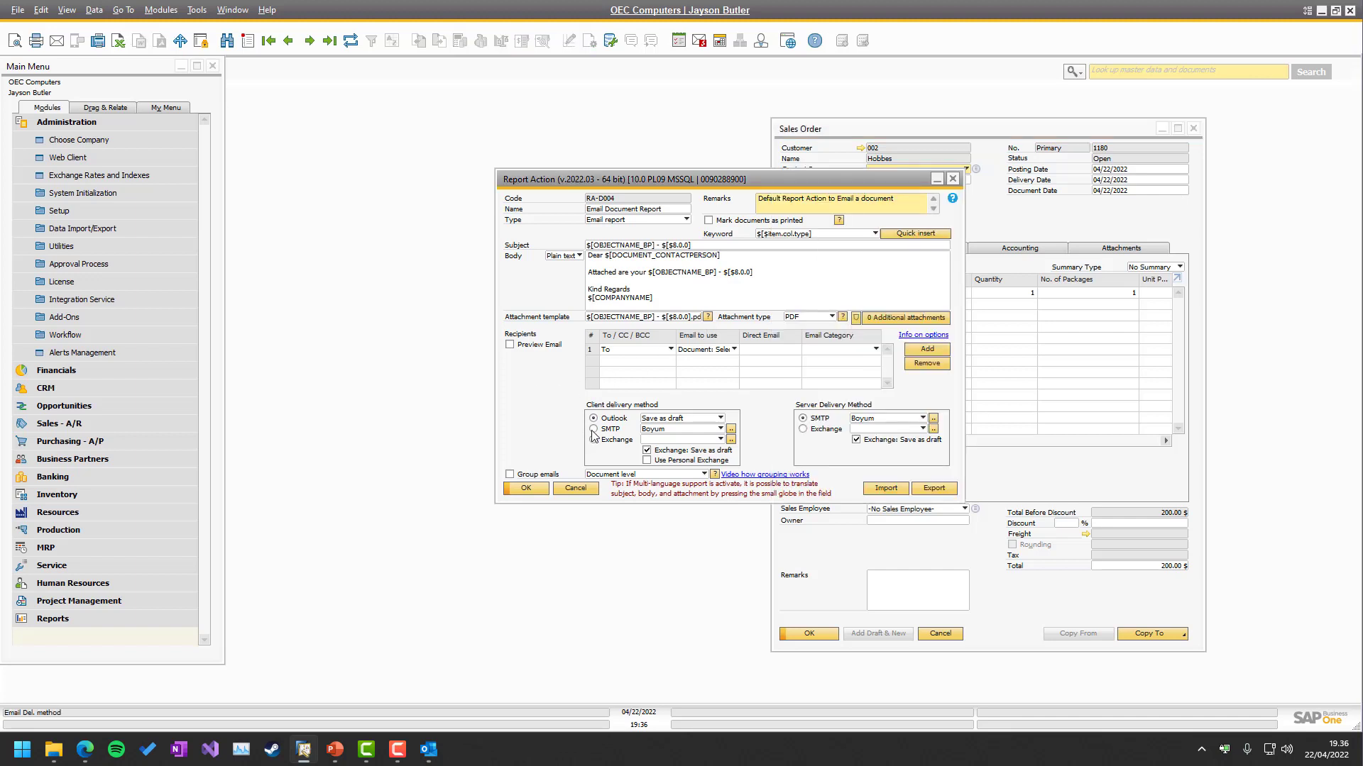
{"action": "left_click", "coordinate": [524, 489]}
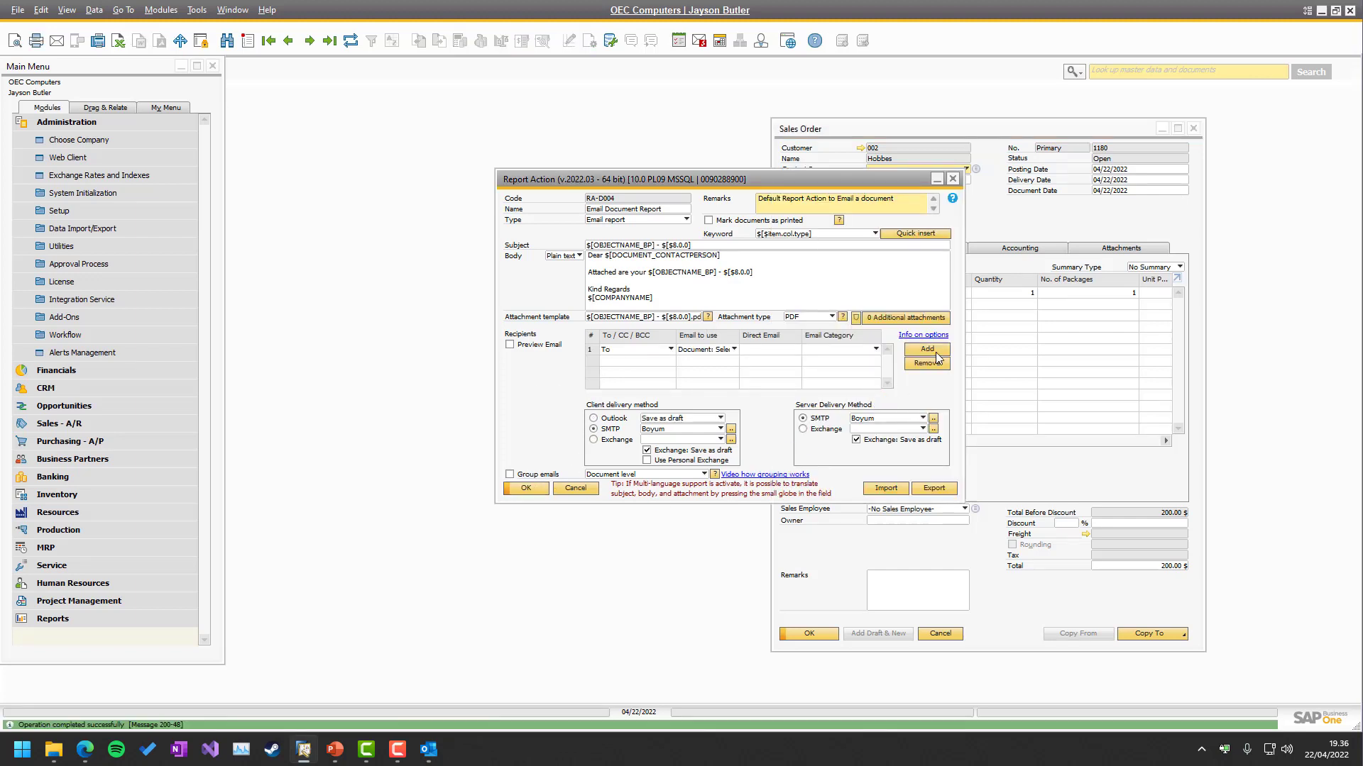
{"action": "left_click", "coordinate": [1017, 211]}
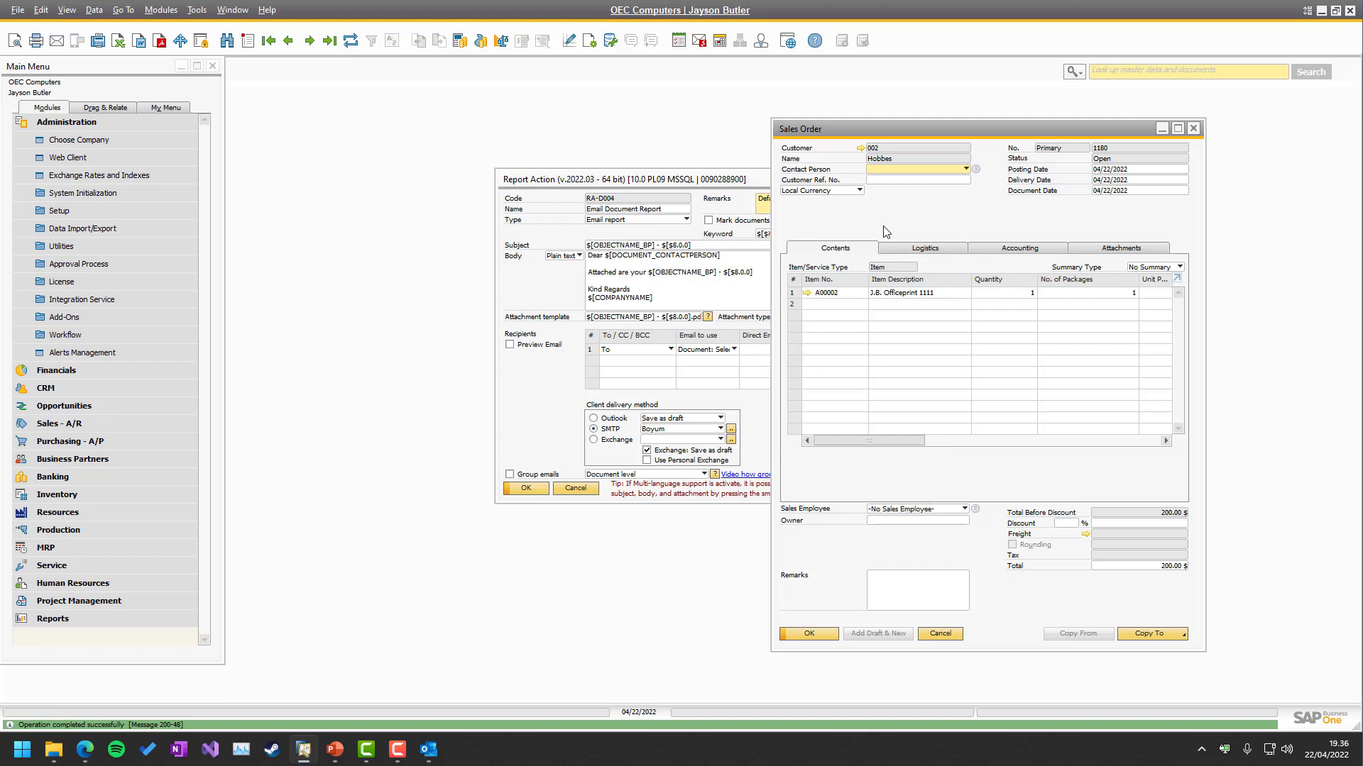
{"action": "left_click", "coordinate": [59, 47]}
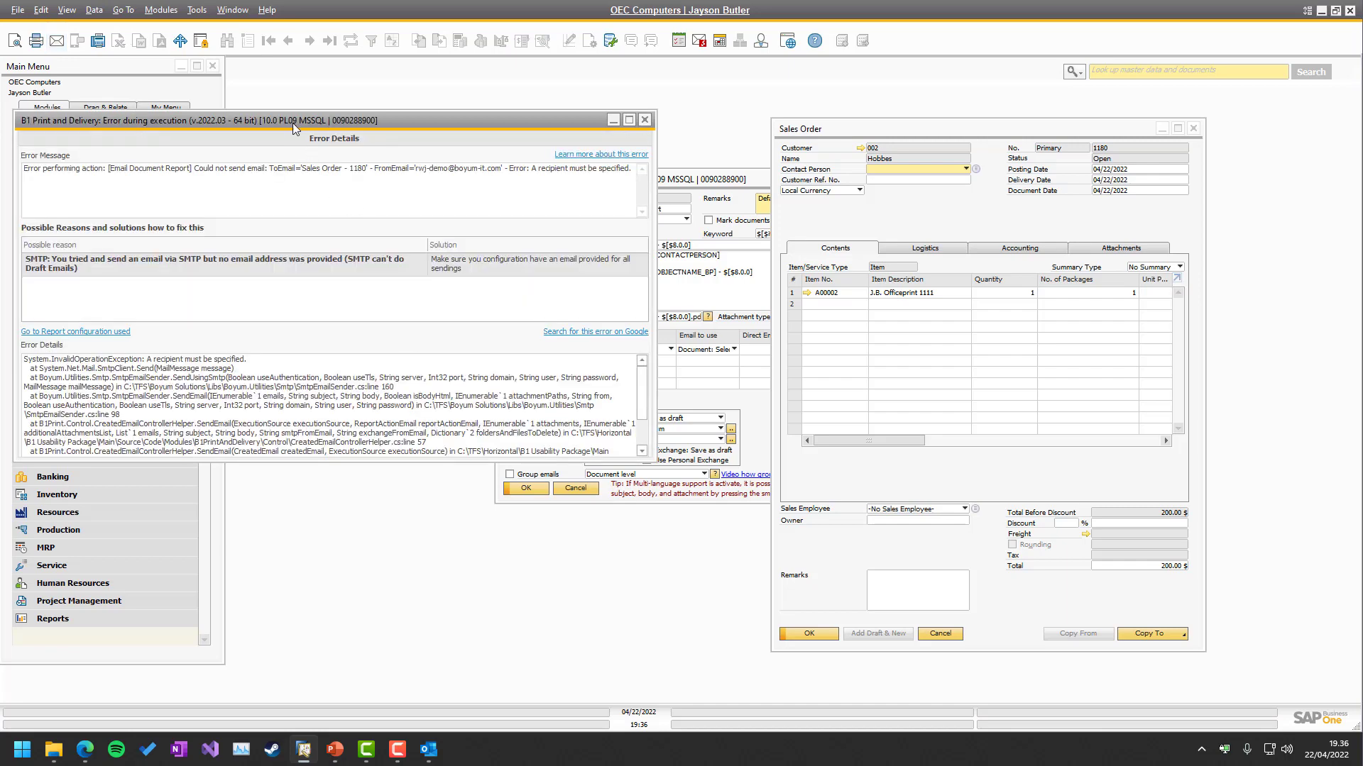
Read and close the 'recipient must be specified' error, then confirm the Outlook draft's To field is empty.
{"action": "left_click_drag", "start_coordinate": [292, 122], "coordinate": [652, 220]}
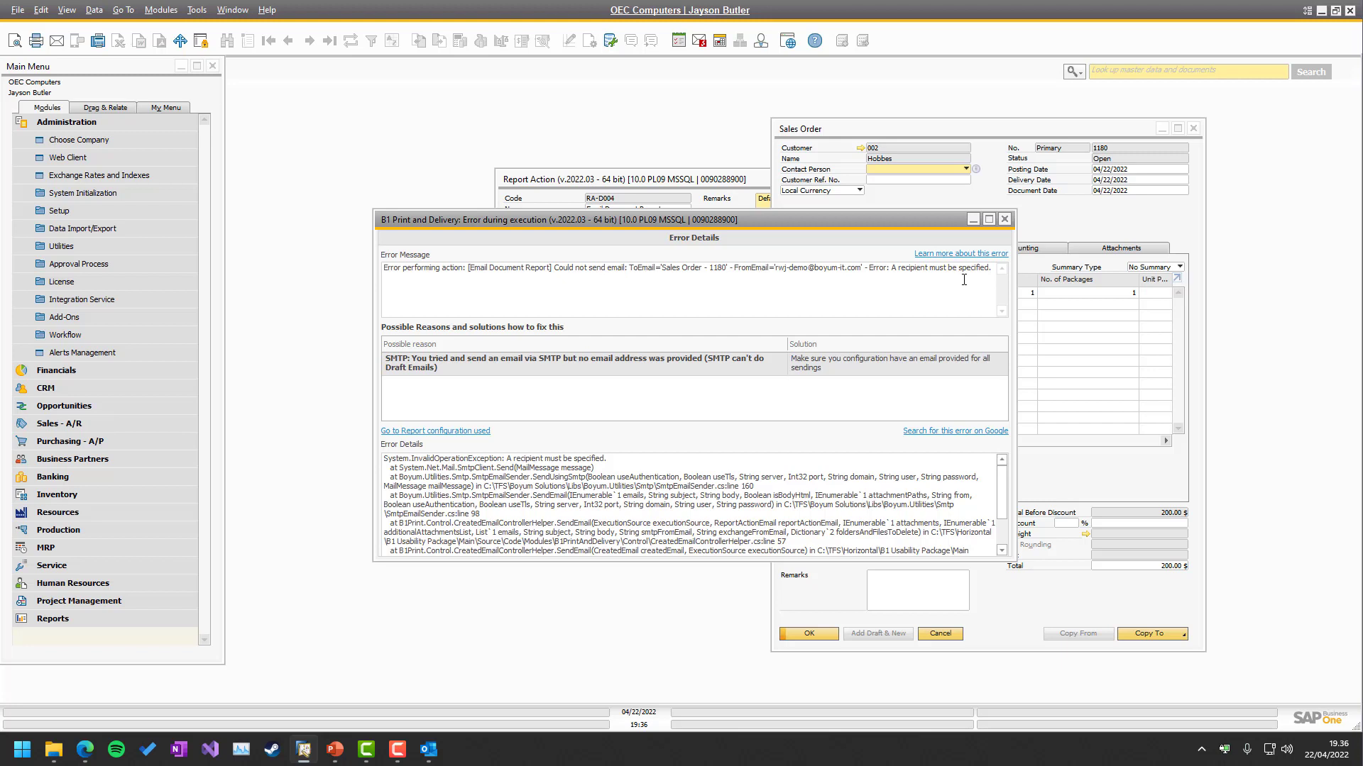
{"action": "left_click", "coordinate": [1004, 220]}
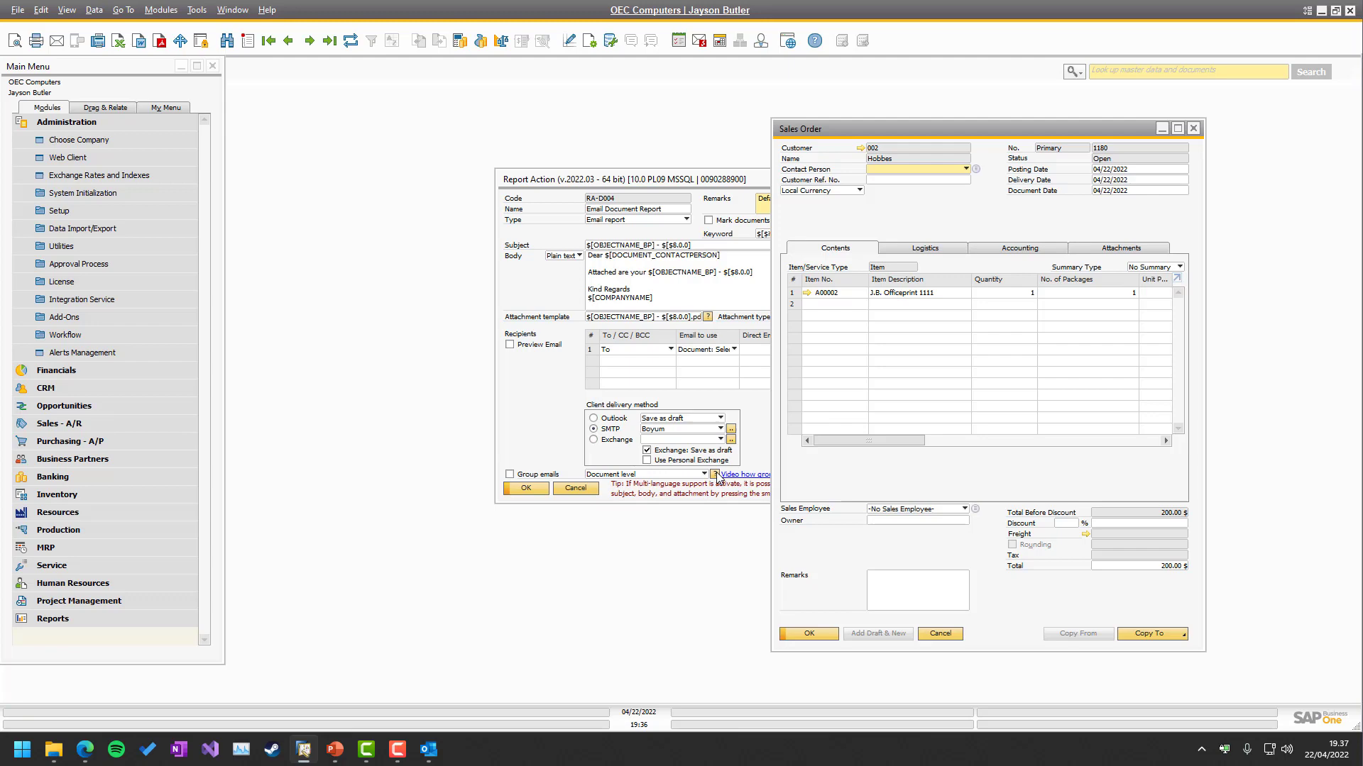
{"action": "left_click", "coordinate": [429, 750]}
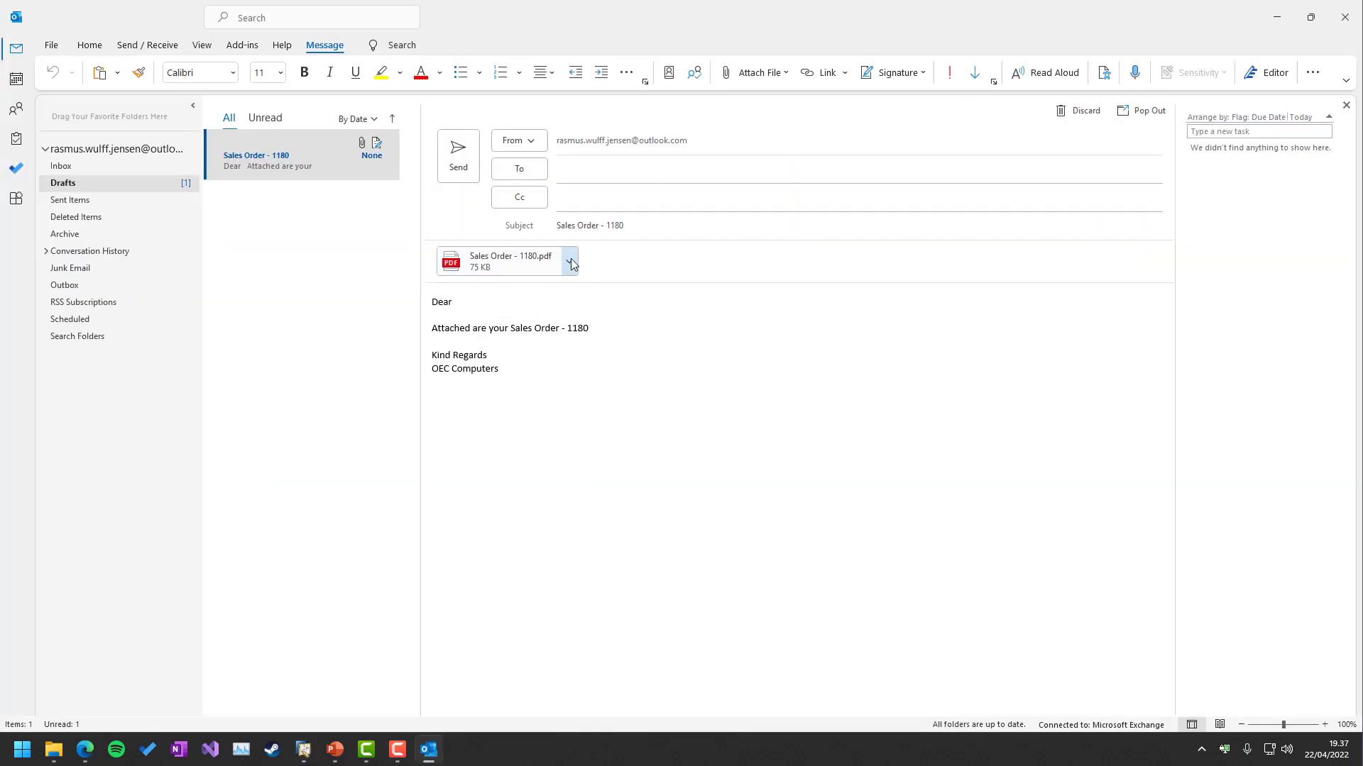
{"action": "left_click", "coordinate": [623, 169]}
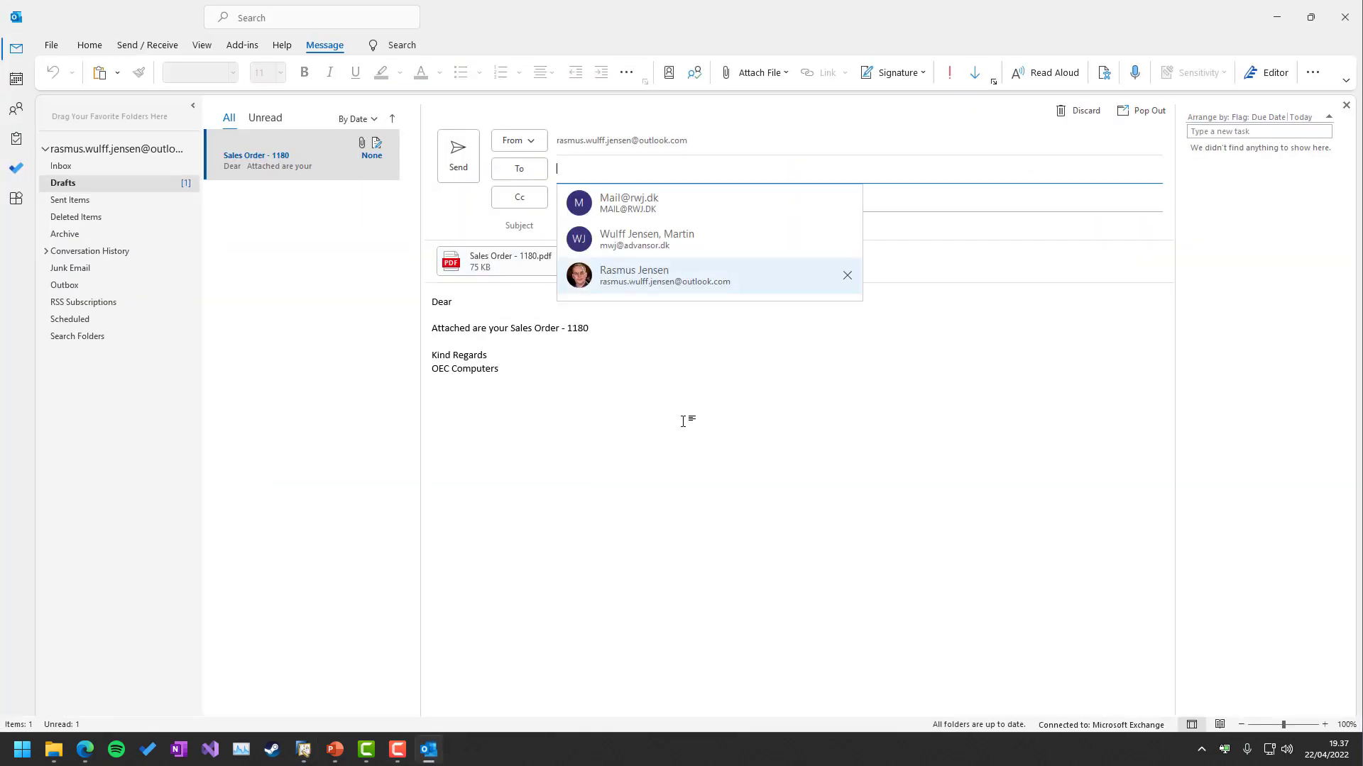
{"action": "left_click", "coordinate": [647, 376]}
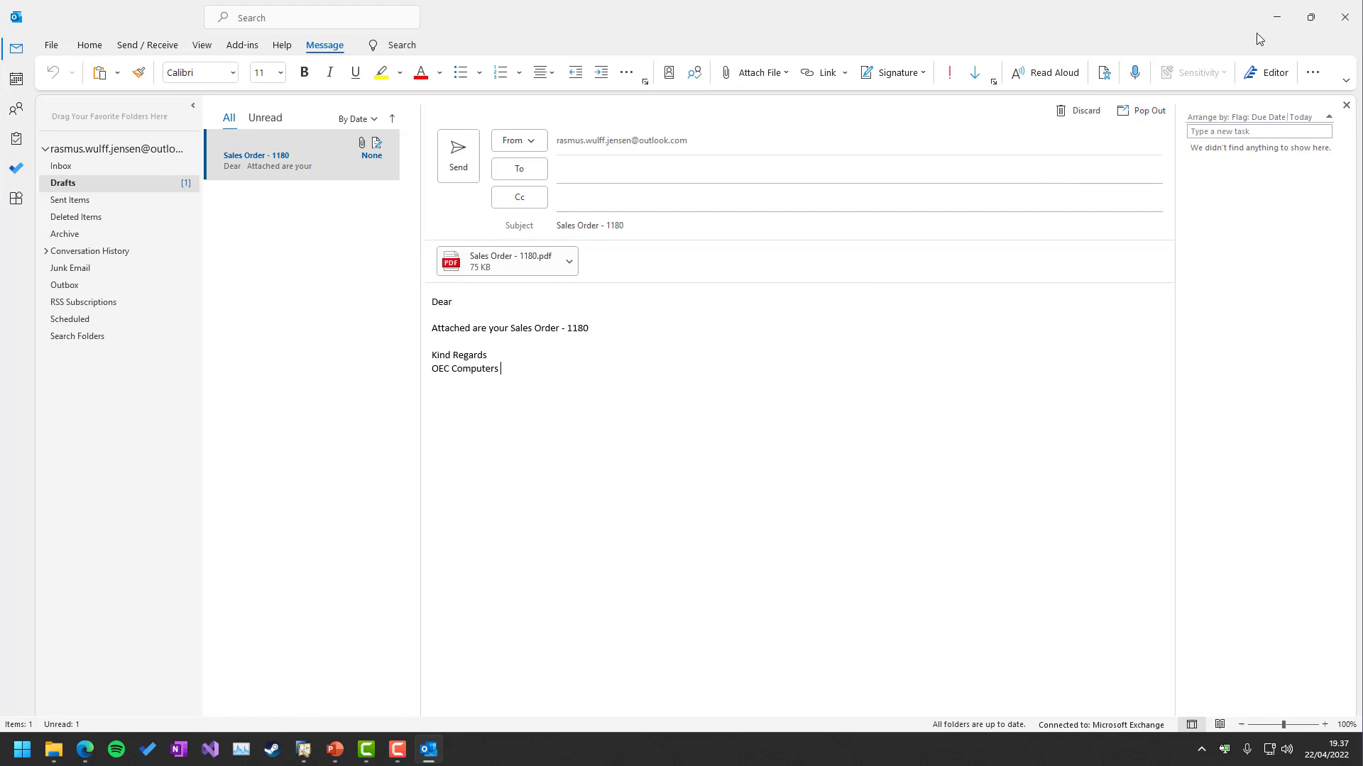
{"action": "left_click", "coordinate": [1277, 17]}
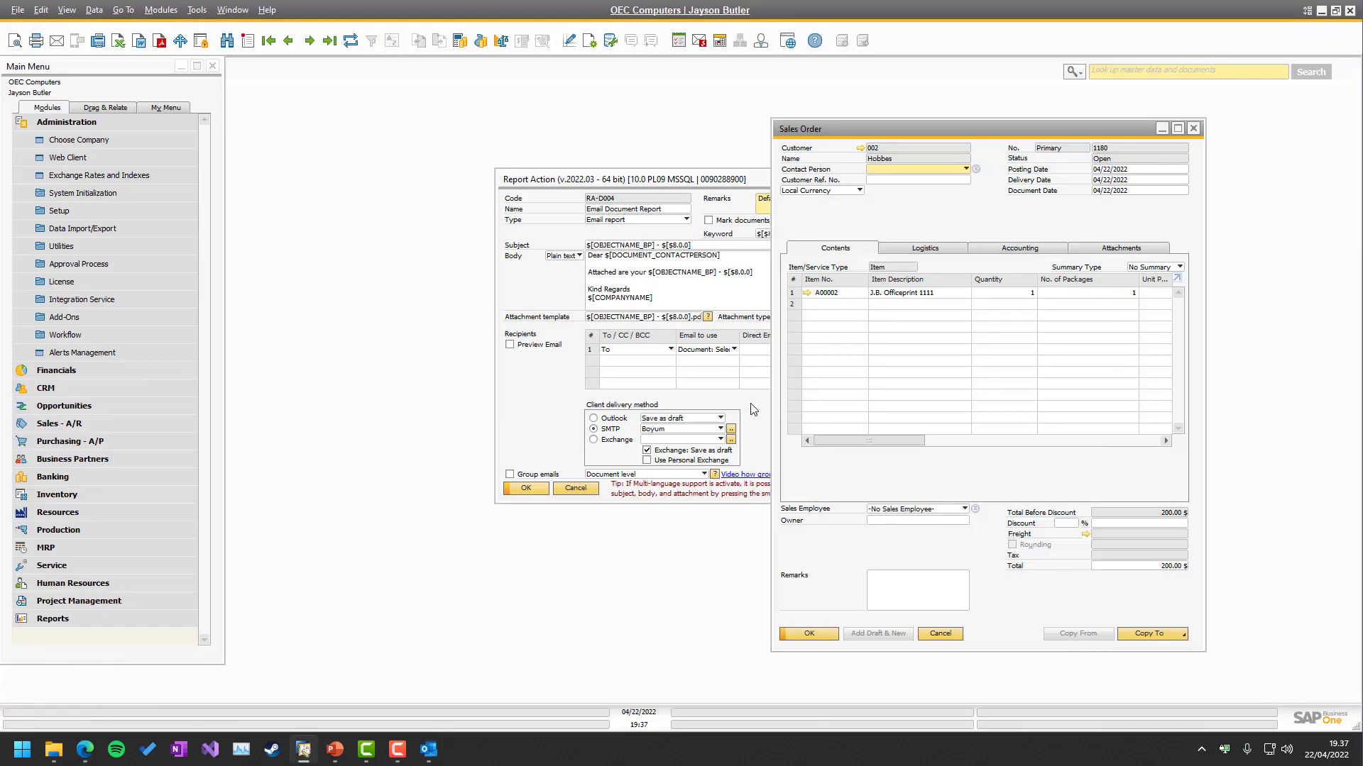
Open Manage SMTP for the Boyum server bit-smtp01 and move it aside to uncover the report action.
{"action": "left_click", "coordinate": [602, 377]}
{"action": "left_click", "coordinate": [731, 429]}
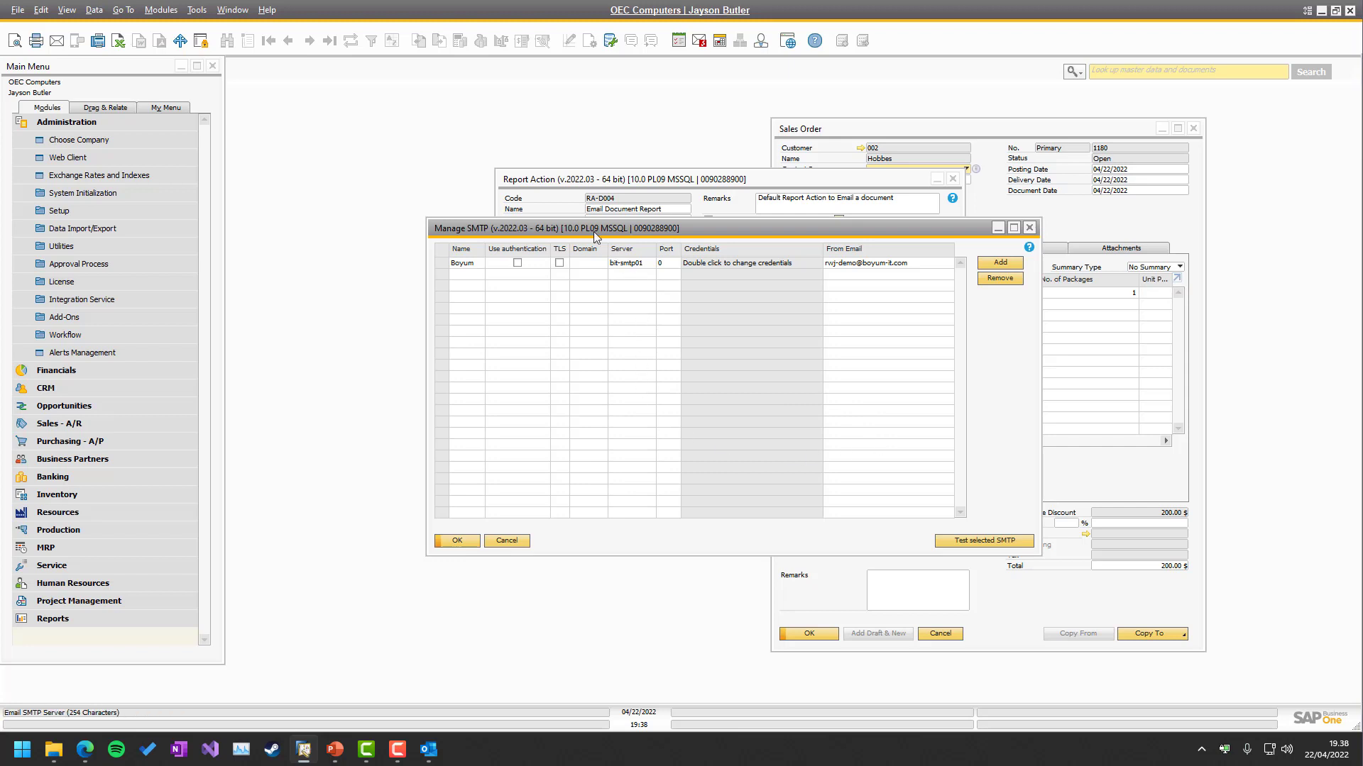
{"action": "left_click_drag", "start_coordinate": [594, 228], "coordinate": [791, 363]}
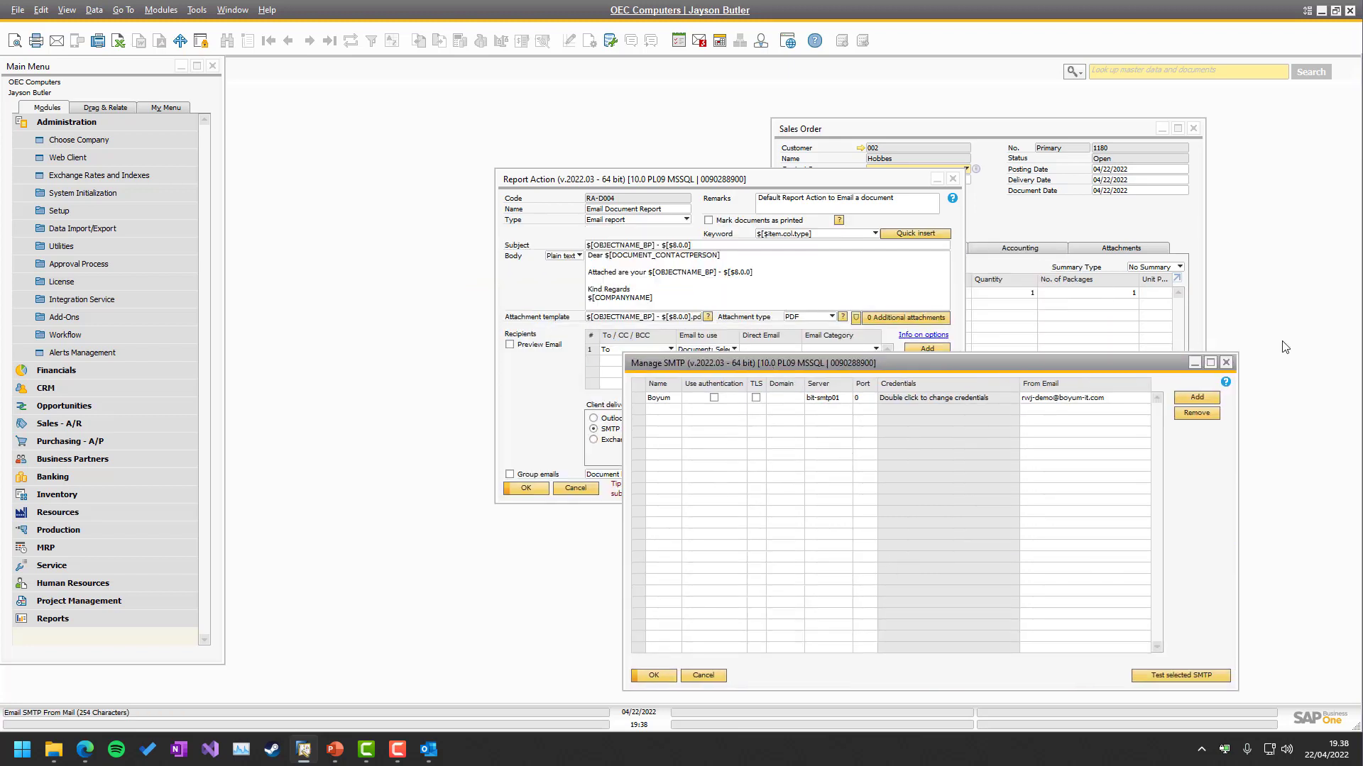